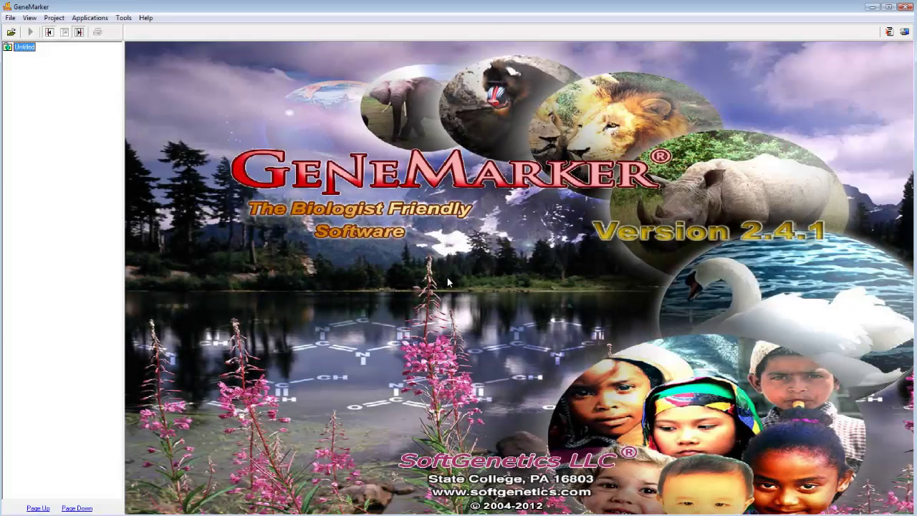
Add every SCF file in Desktop\Data to the project as raw data.
click(11, 17)
click(29, 30)
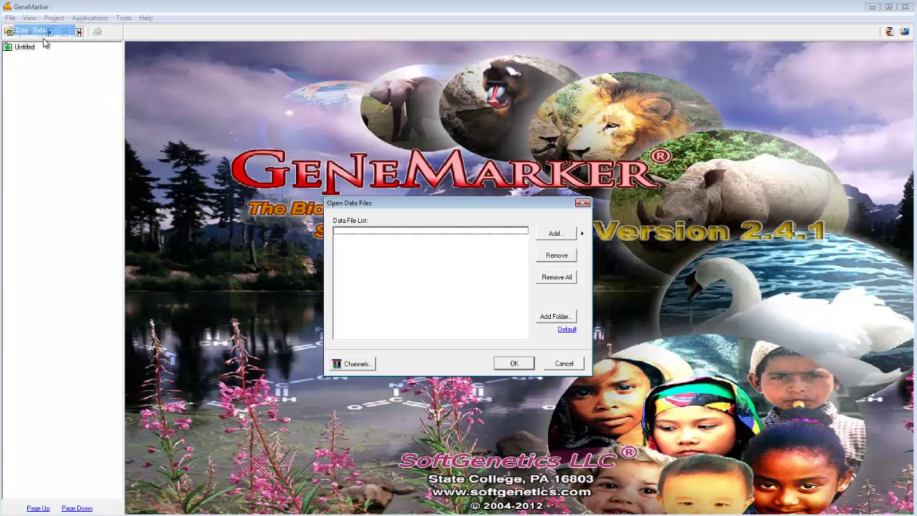
click(556, 234)
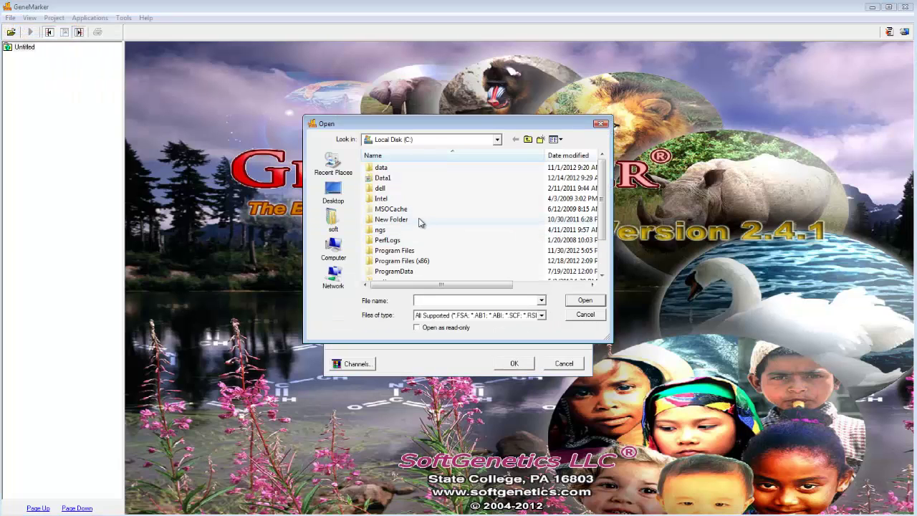
click(335, 192)
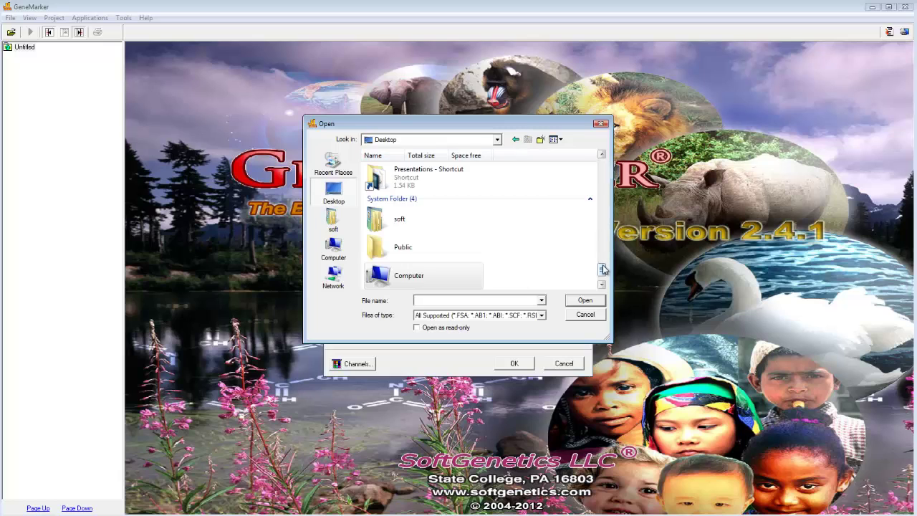
scroll(603, 268, up, 5)
double_click(423, 180)
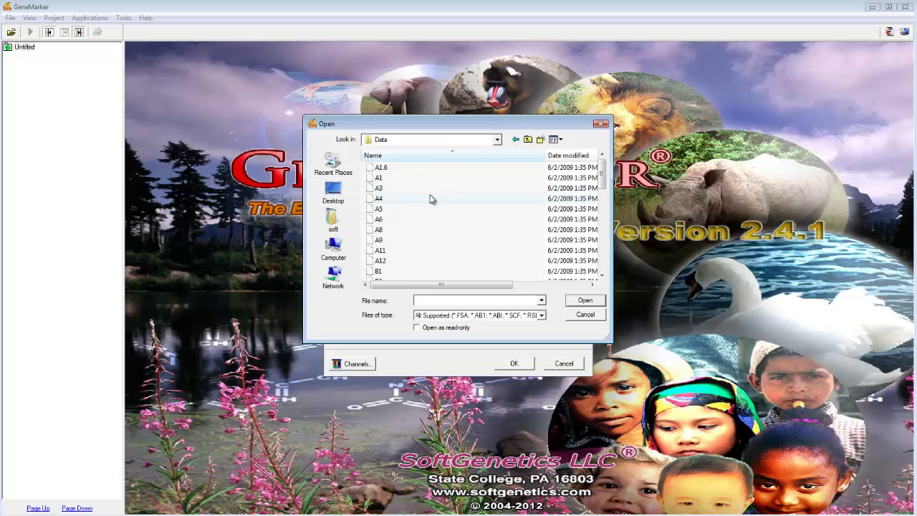
click(430, 199)
key(ctrl+a)
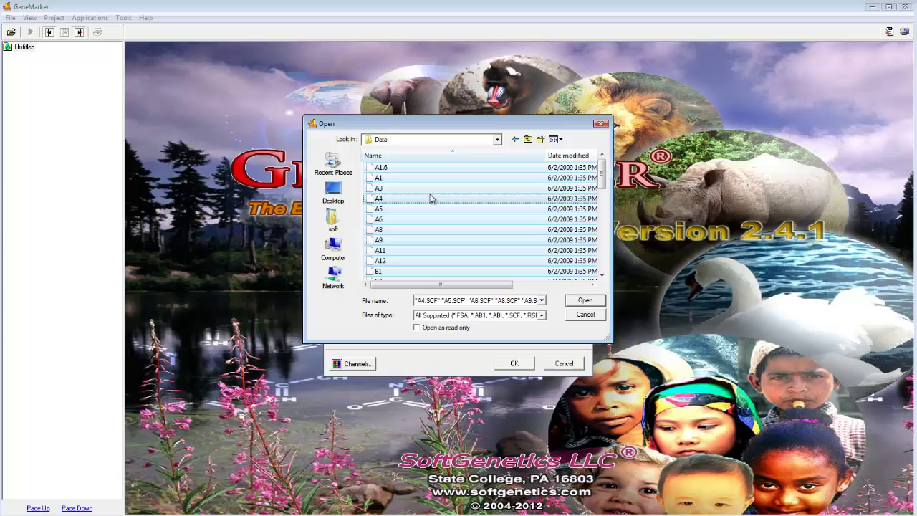
click(585, 300)
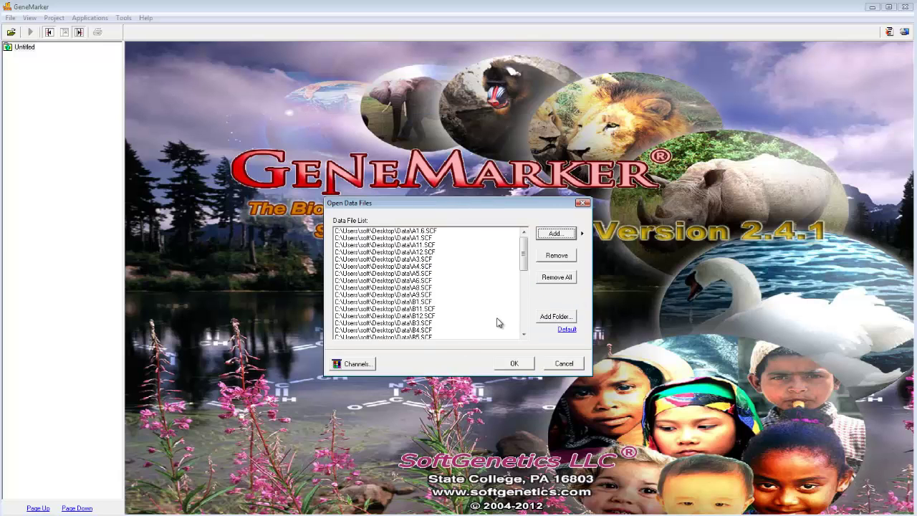
click(513, 363)
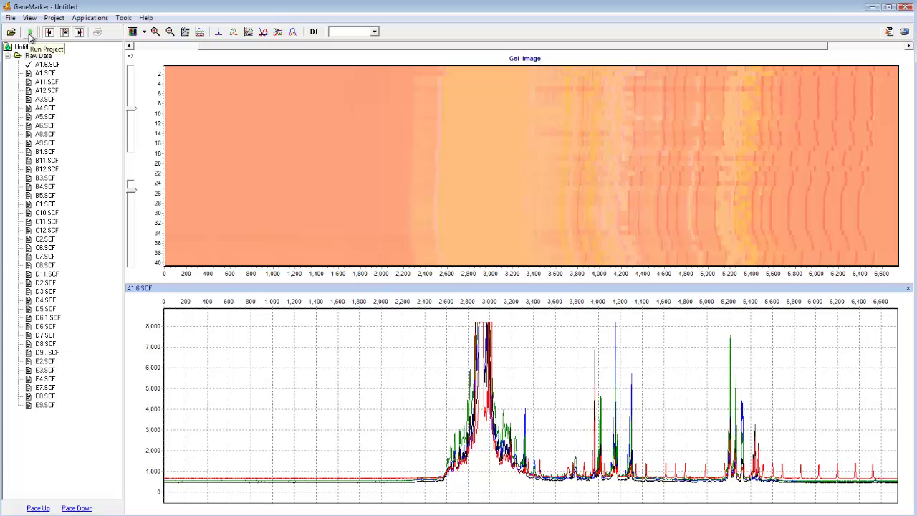
Start the Run Wizard and set the panel to NONE.
click(54, 17)
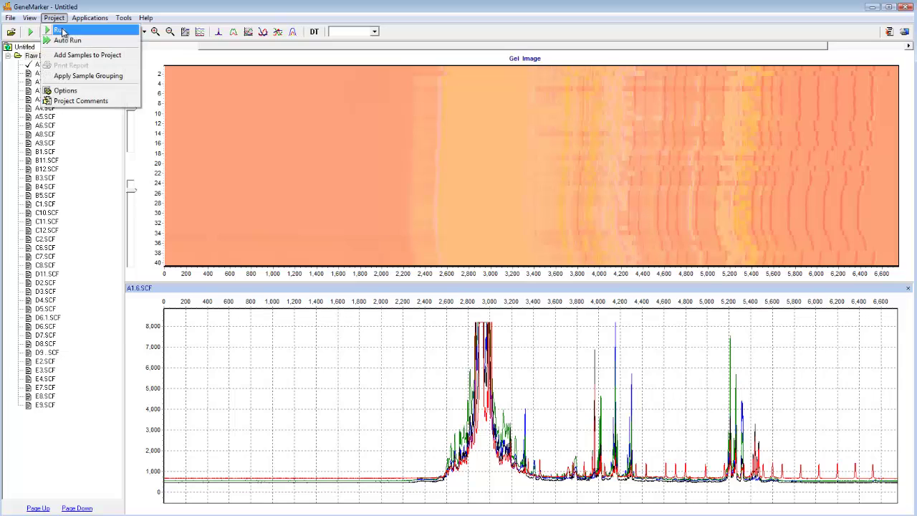
click(65, 35)
click(339, 352)
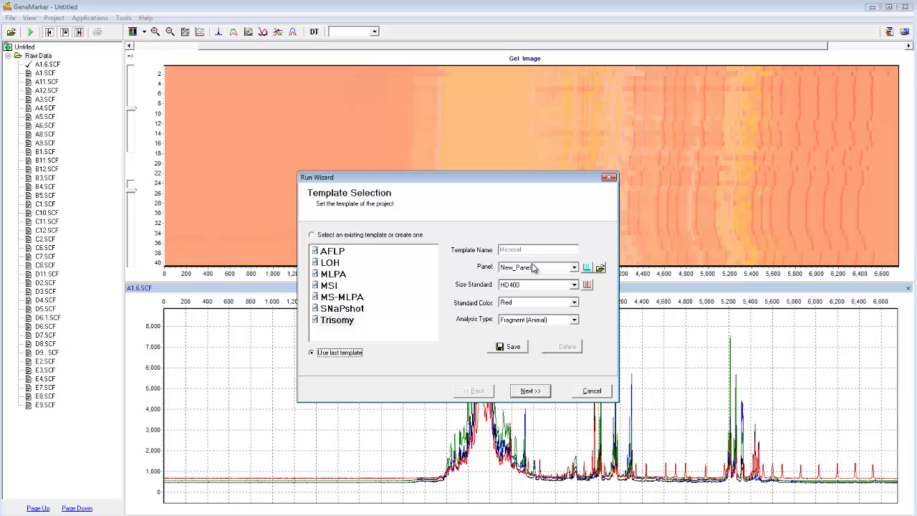
click(574, 267)
scroll(566, 276, up, 1)
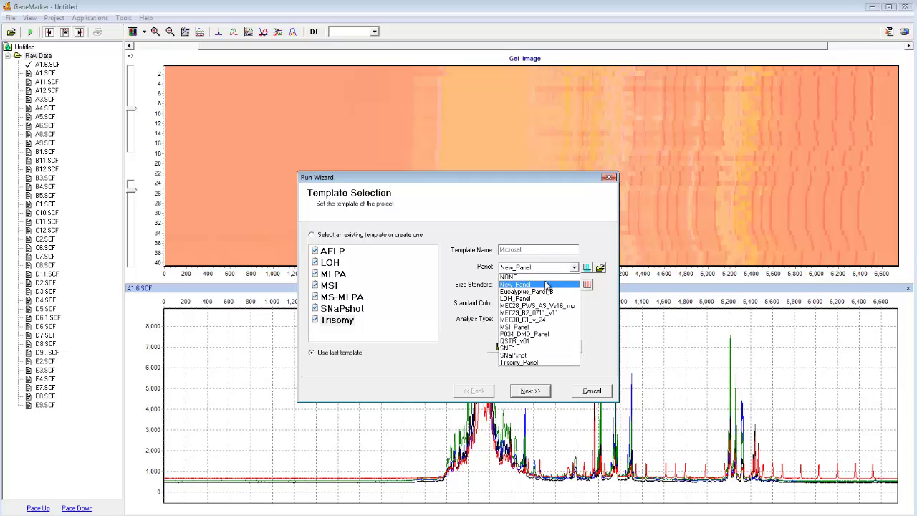
click(561, 276)
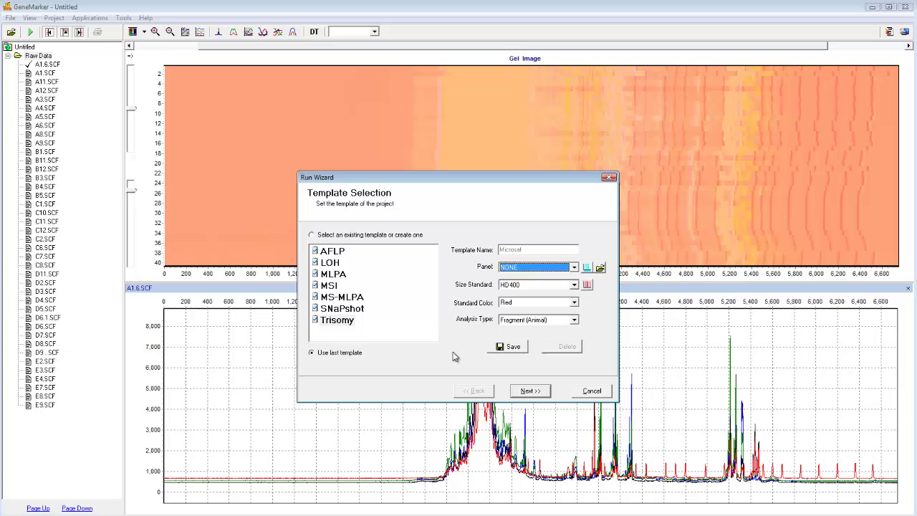
Run Fragment (Animal) processing with HD400 on all 40 samples and close the summary.
click(530, 390)
click(531, 390)
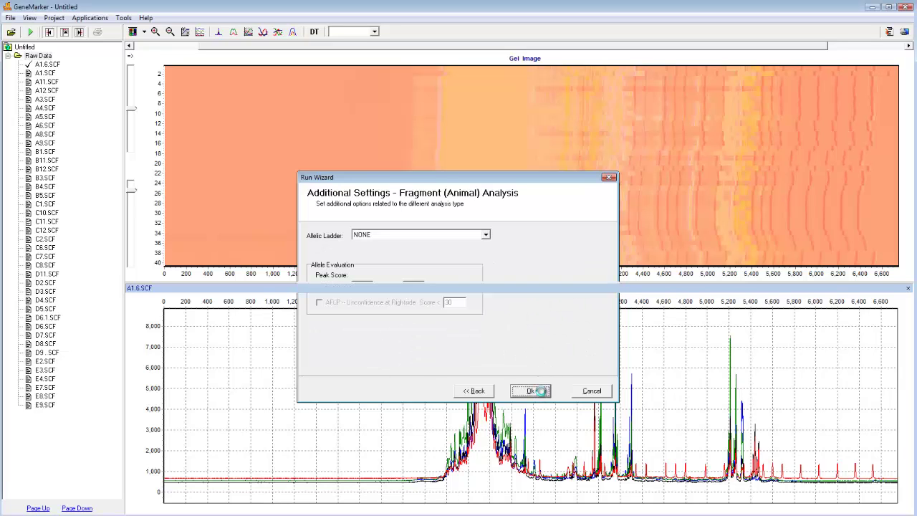
click(542, 394)
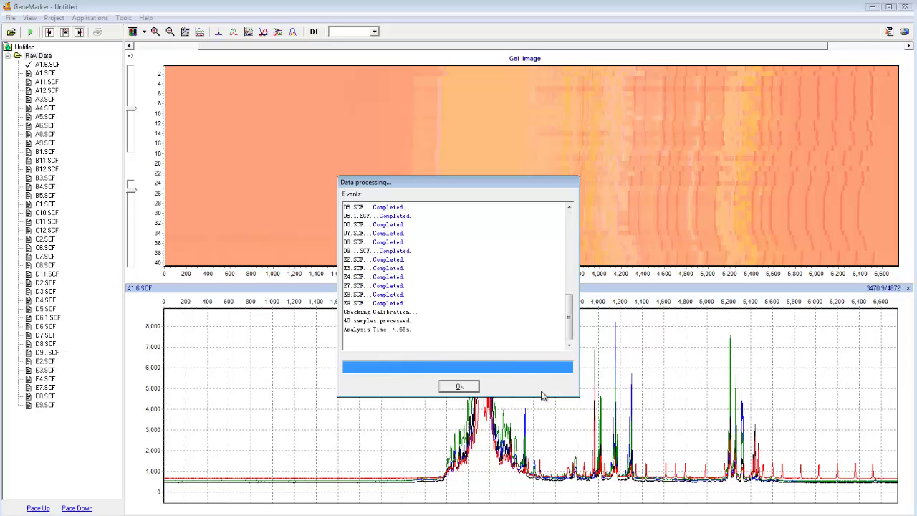
click(462, 387)
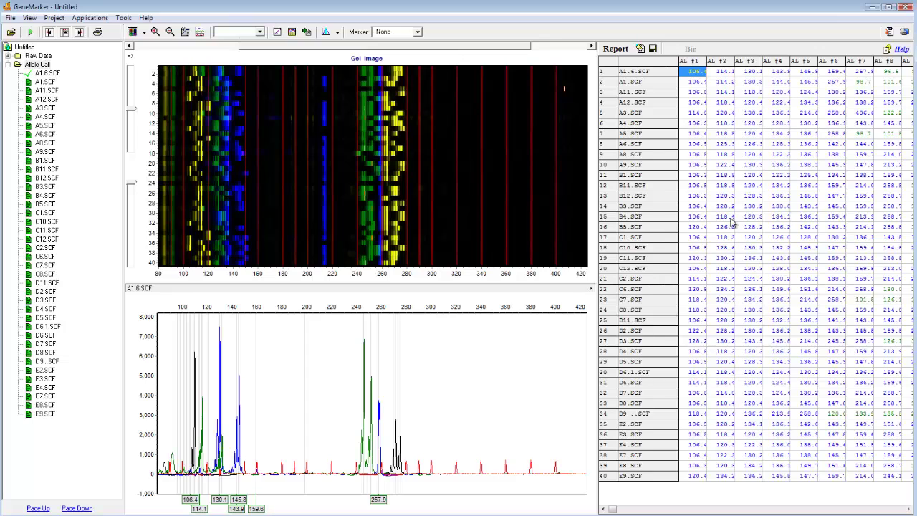
Open the Panel Editor from the Tools menu to view Eucalyptus_Panel_B.
click(124, 17)
click(133, 30)
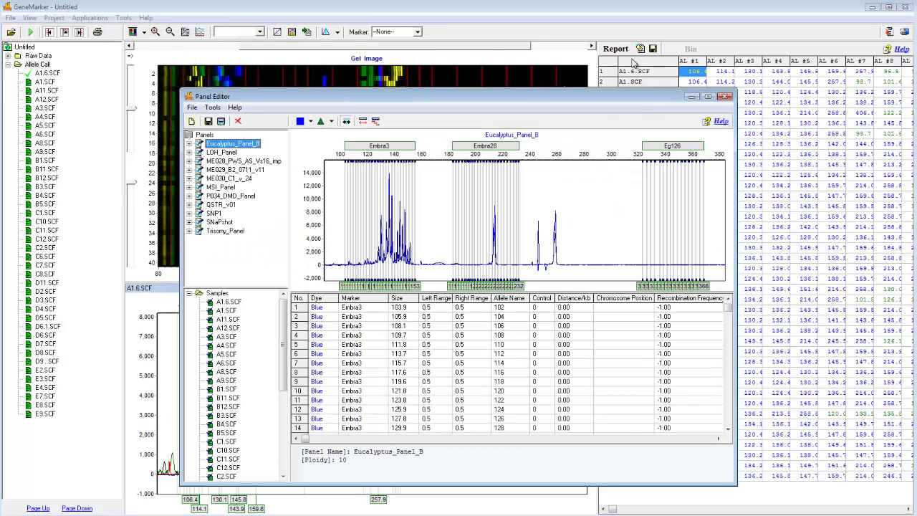
Maximize the Panel Editor, browse the other panels, then reselect Eucalyptus_Panel_B.
click(708, 97)
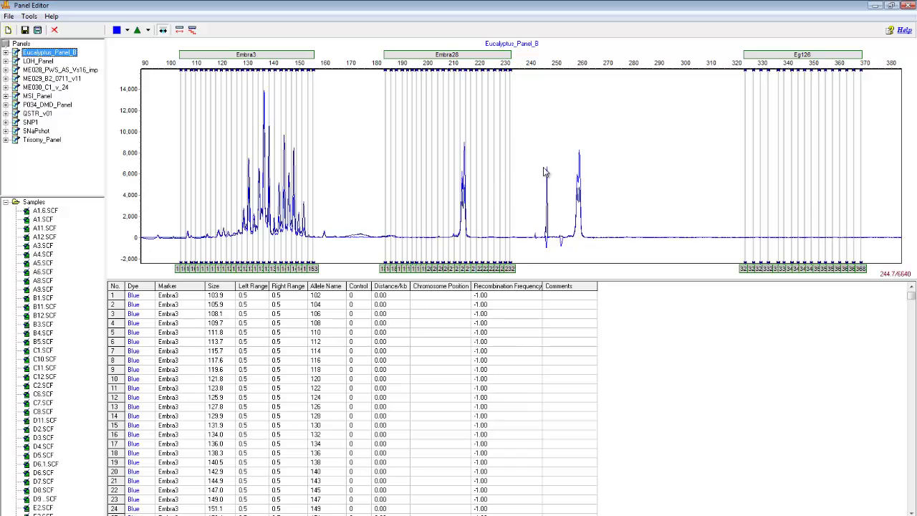
click(44, 63)
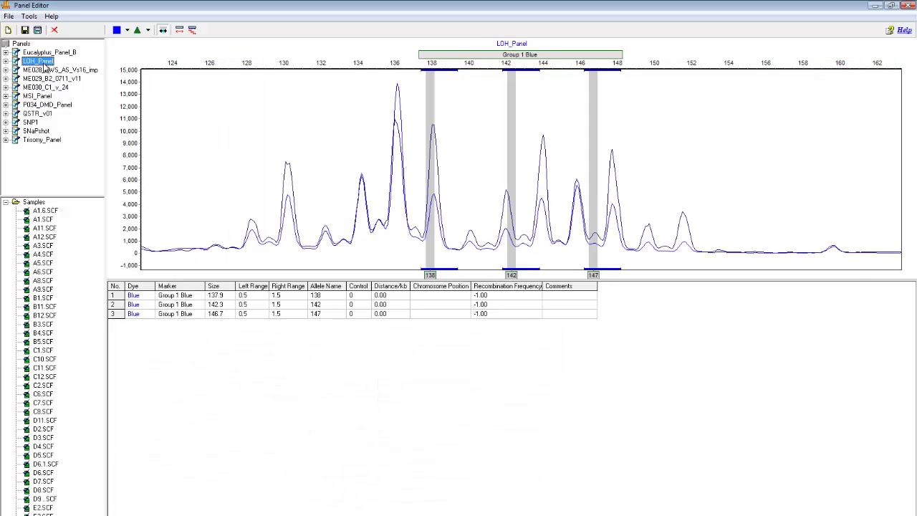
click(45, 70)
click(47, 79)
click(49, 53)
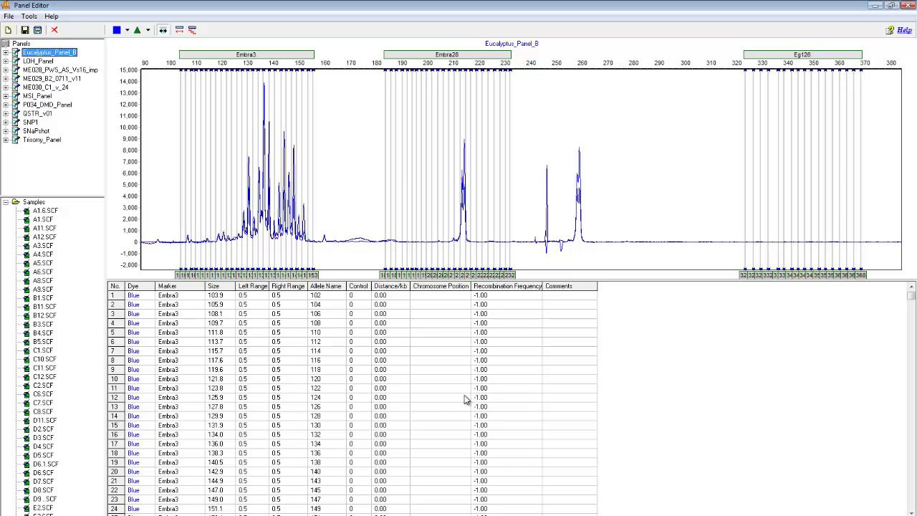
Show the green-dye markers with all sample traces in Trace Overlay mode.
click(118, 32)
click(119, 33)
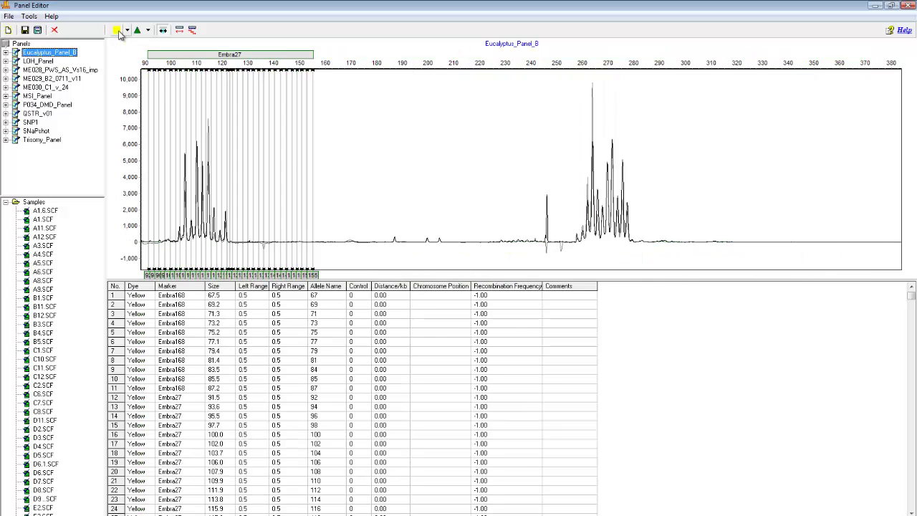
click(118, 32)
click(118, 32)
click(119, 32)
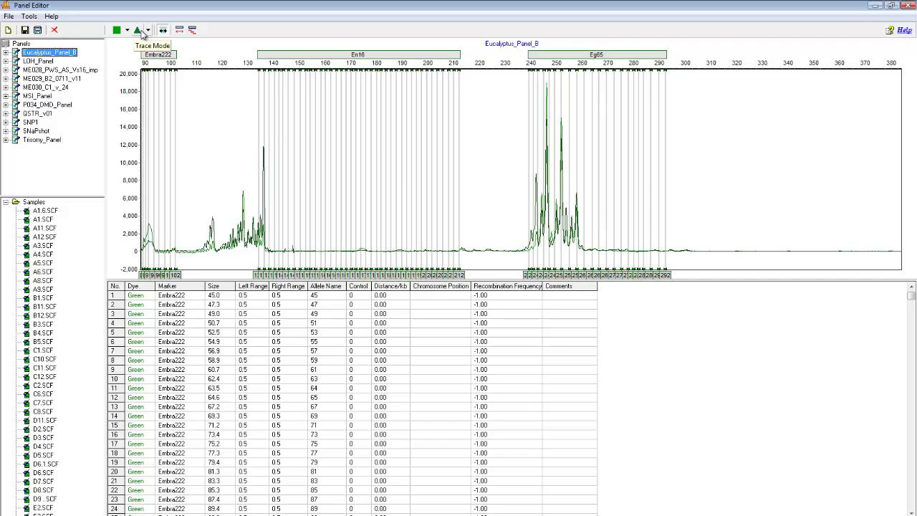
click(148, 30)
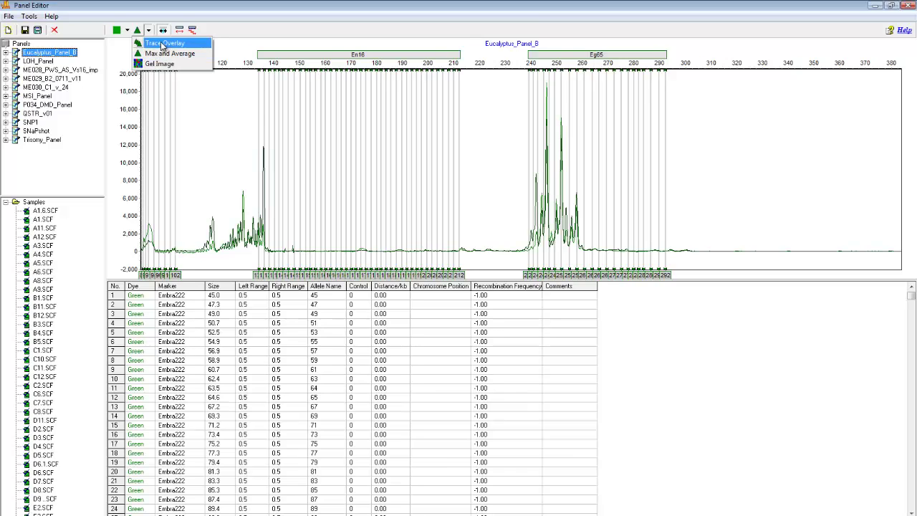
click(163, 44)
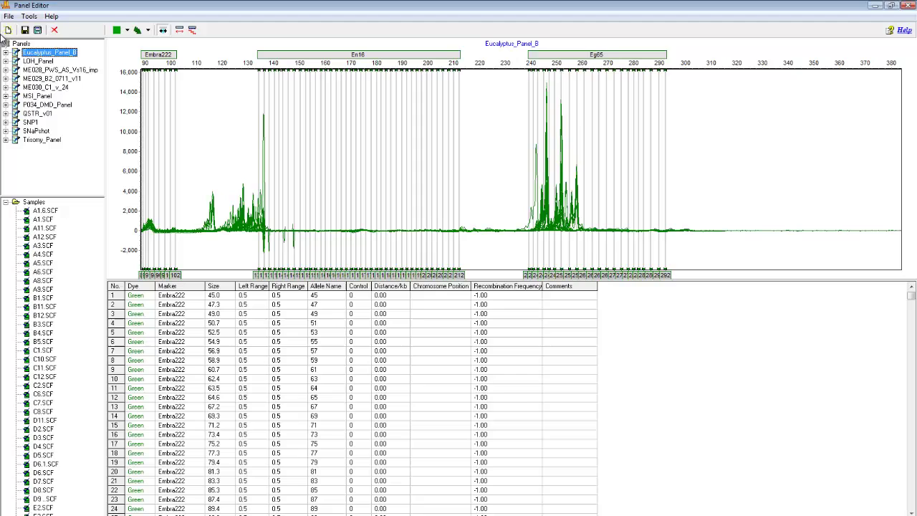
click(8, 15)
click(36, 28)
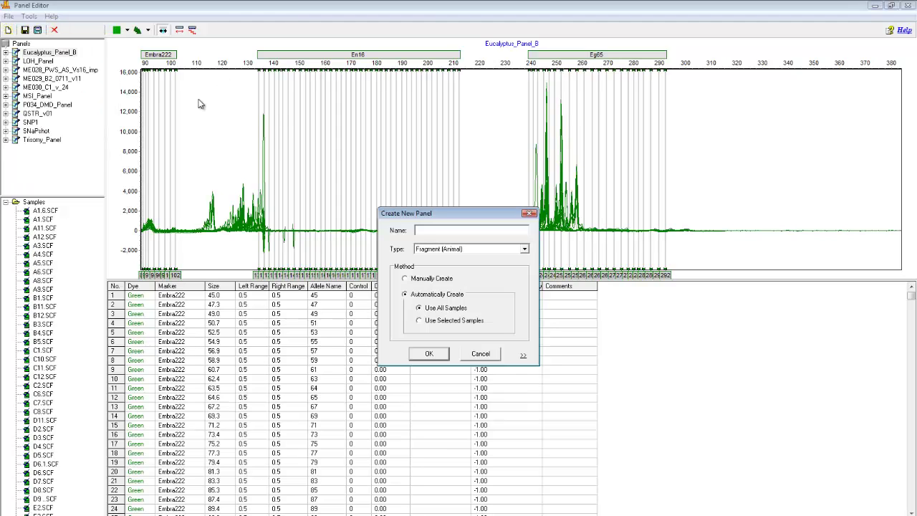
text(New_Panel)
click(406, 279)
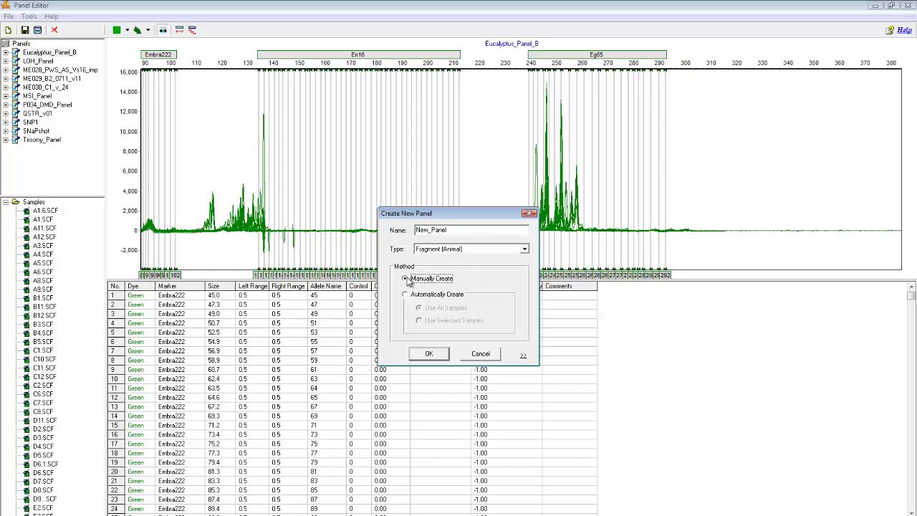
click(430, 354)
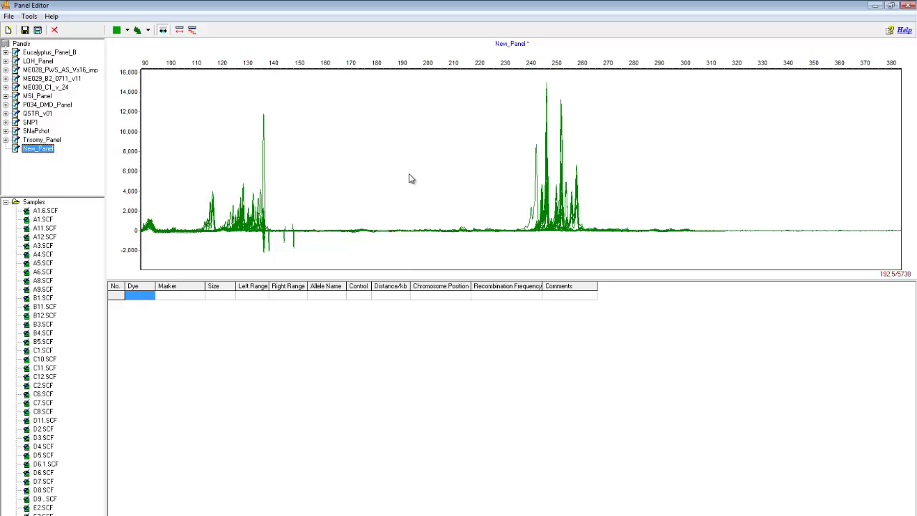
Insert allele 246 at the 246.2 bp peak with 0.5 boundaries under marker NONAME.
drag(412, 178, 385, 176)
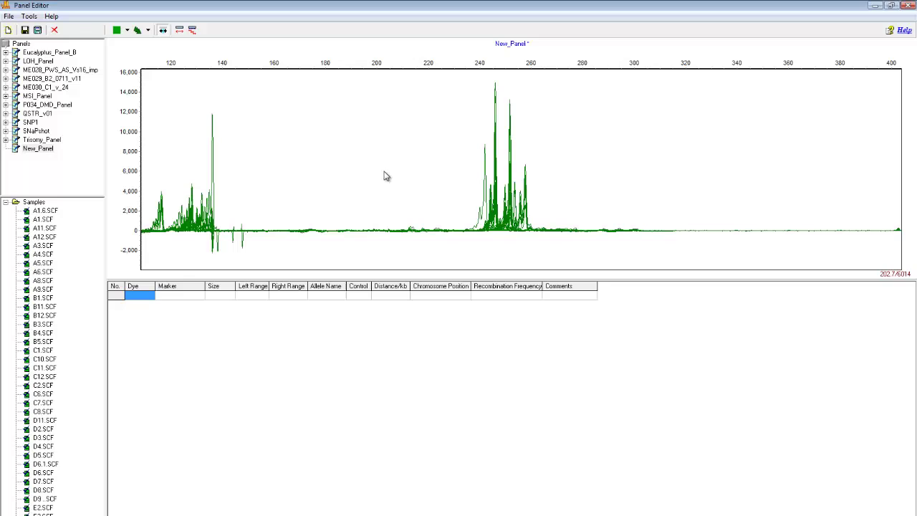
right_click(497, 82)
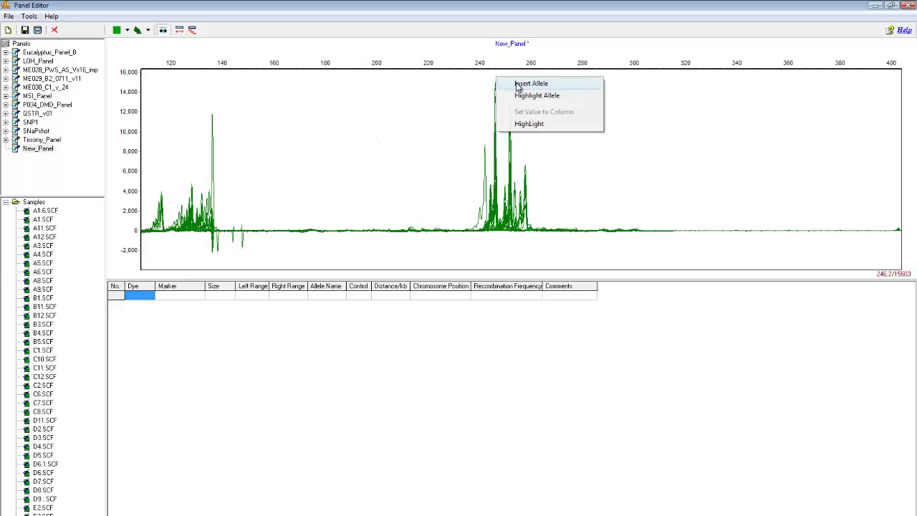
click(530, 83)
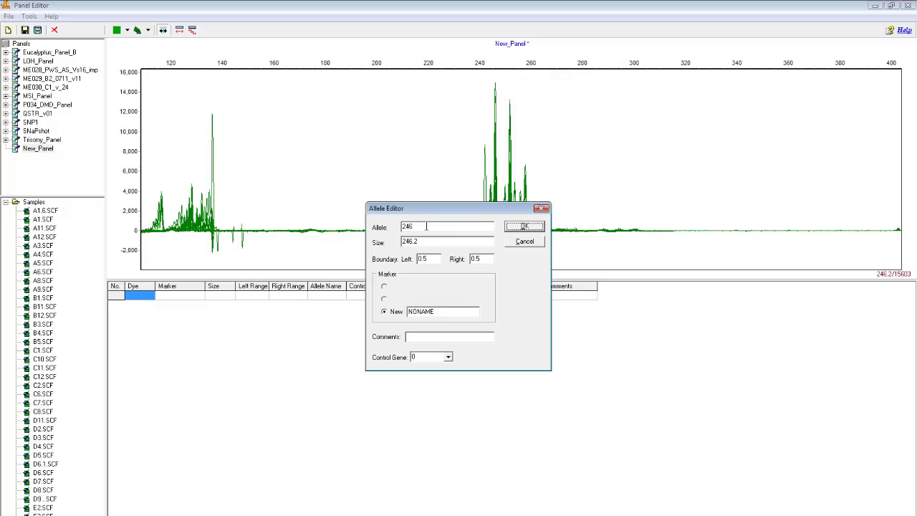
key(Tab)
double_click(478, 259)
double_click(445, 311)
click(416, 337)
click(517, 228)
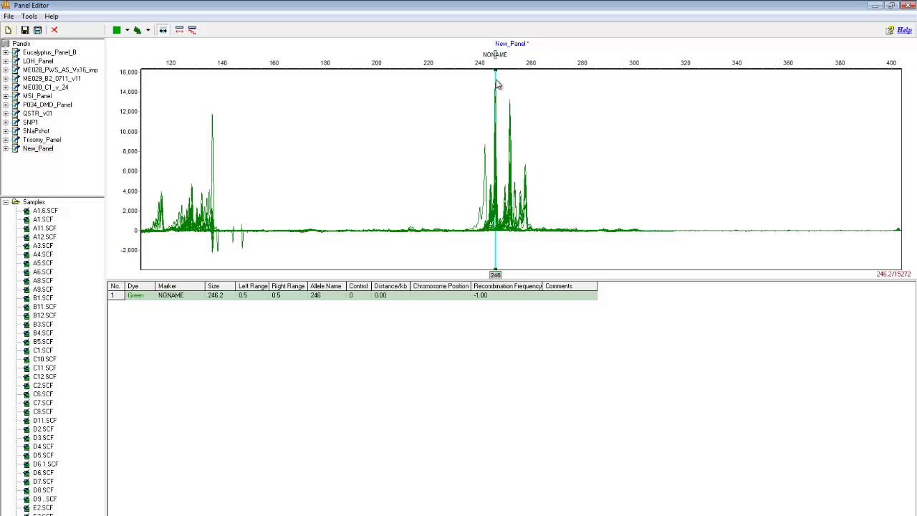
Zoom into 220–275 bp and drag the 246 allele bin to 246.0.
right_click(497, 83)
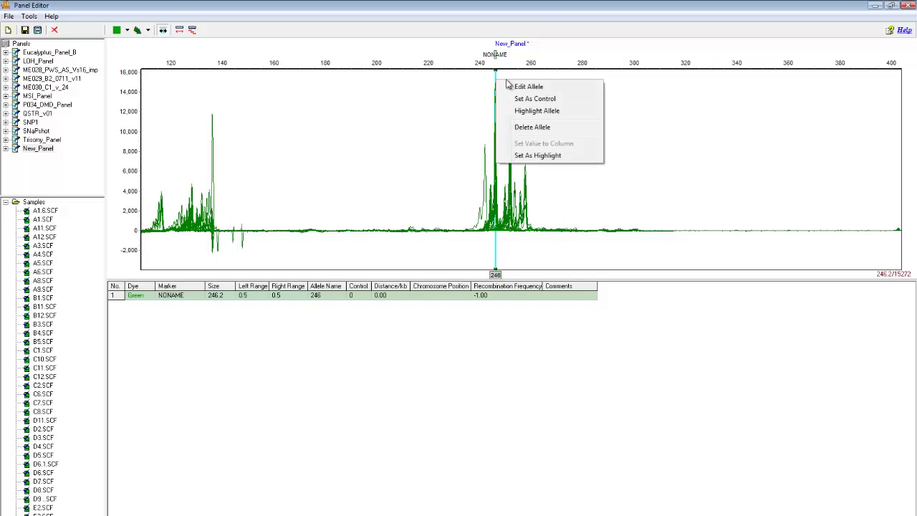
click(672, 129)
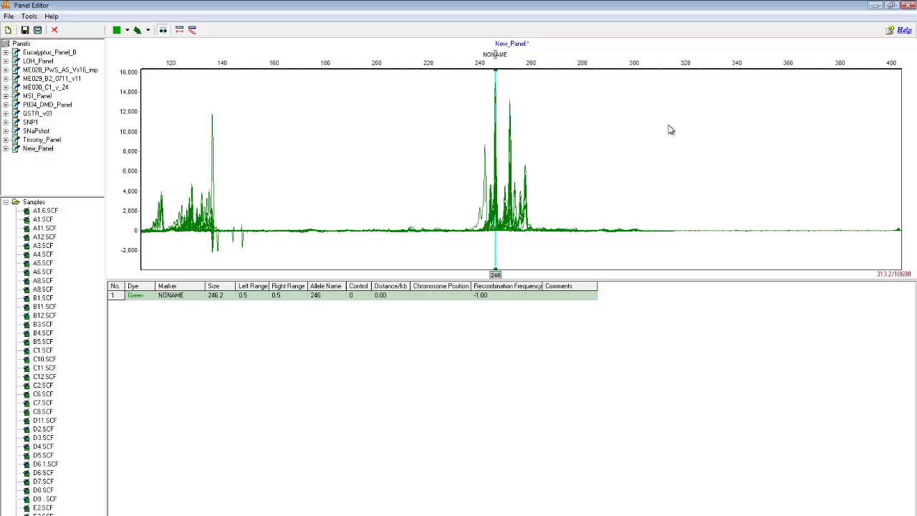
click(497, 82)
drag(497, 82, 496, 83)
drag(424, 83, 577, 240)
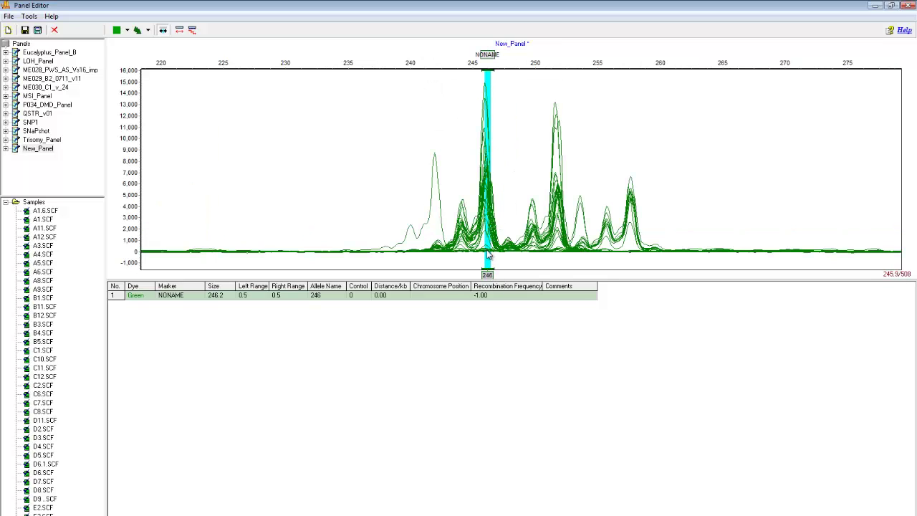
drag(488, 262, 485, 264)
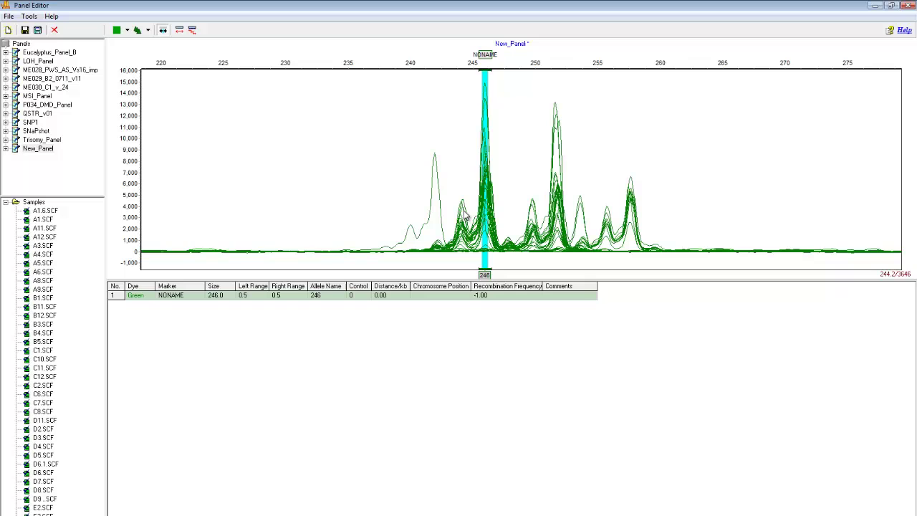
Switch to the yellow dye and select the peak cluster from about 258 to 280 bp.
click(118, 32)
scroll(572, 126, right, 5)
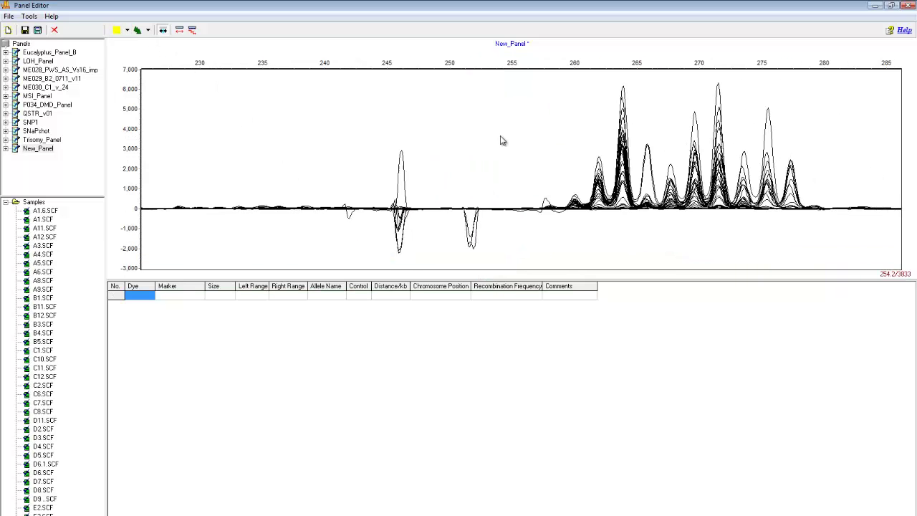
drag(427, 150, 430, 145)
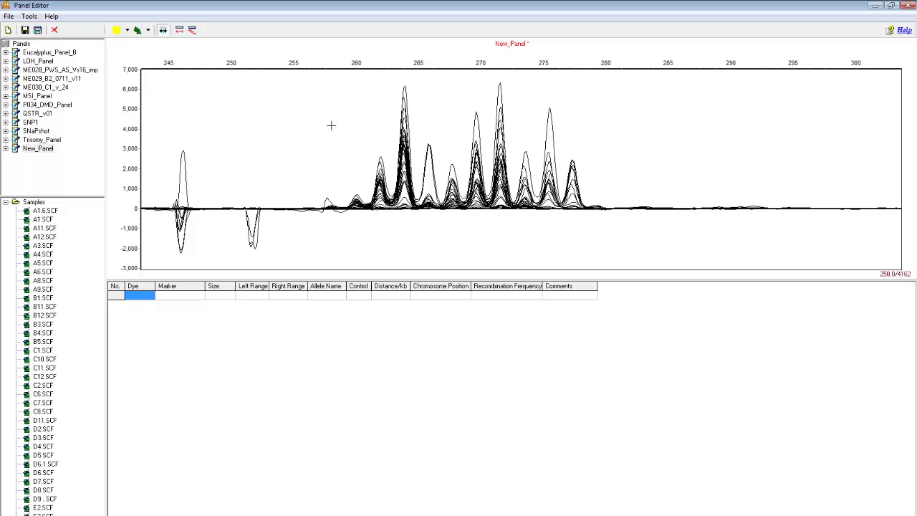
drag(331, 126, 609, 138)
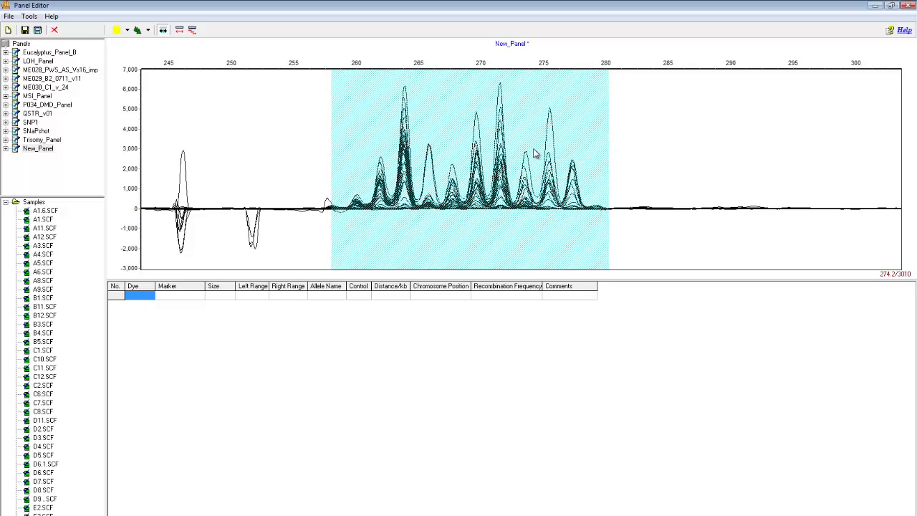
right_click(573, 114)
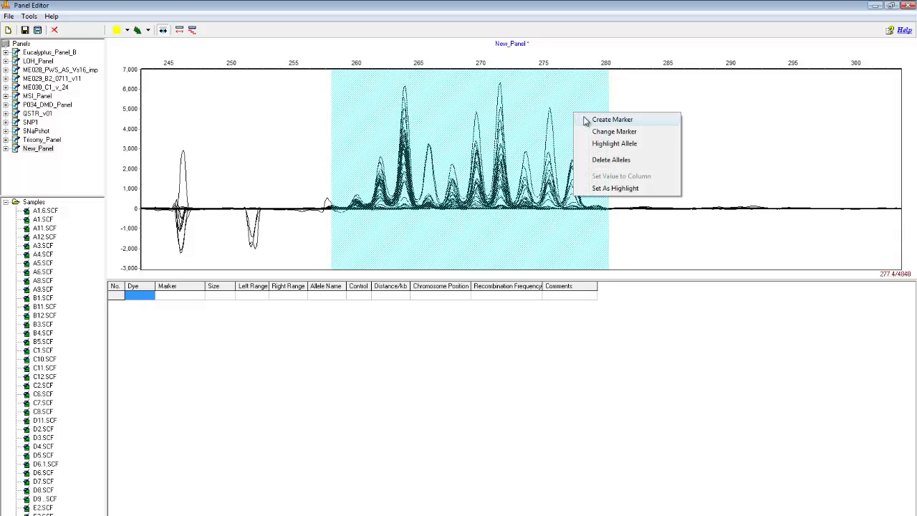
Create marker Yellow_NEW with a manual 2-base repeat, giving 11 bins from 258 to 277.
click(586, 122)
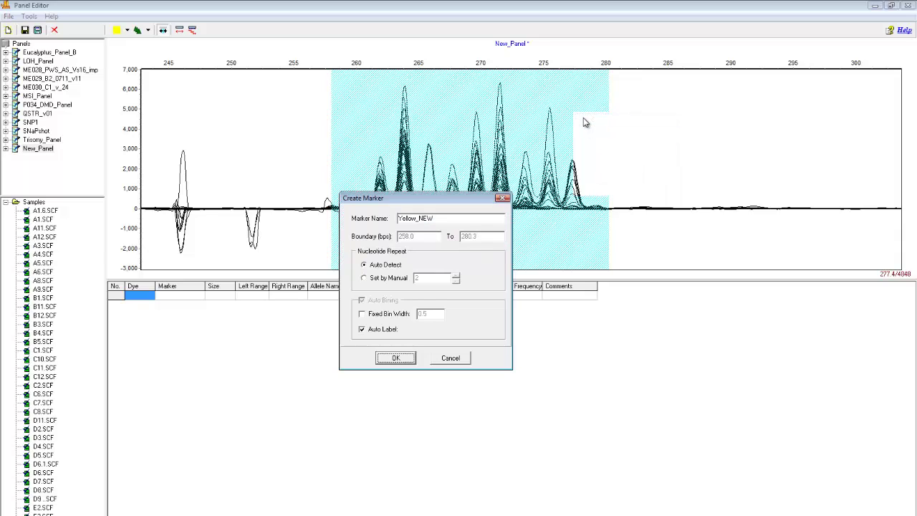
click(365, 279)
click(394, 357)
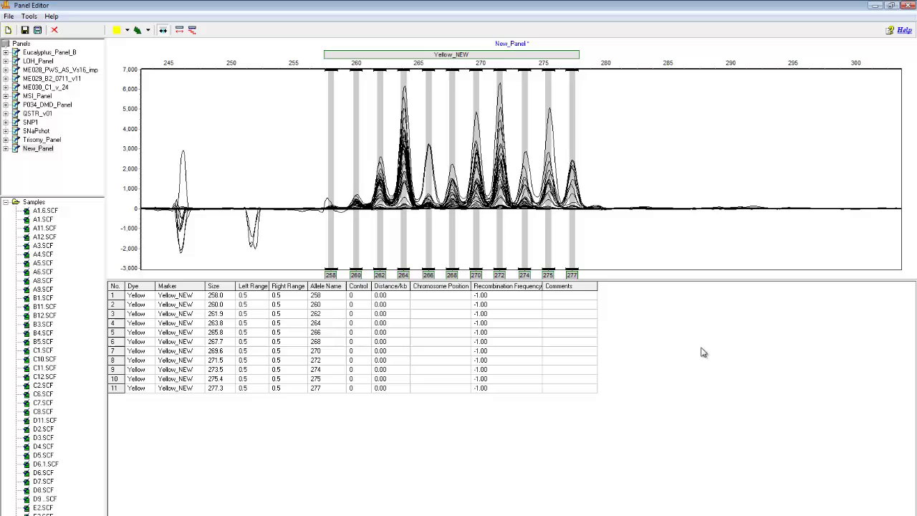
click(462, 58)
click(461, 57)
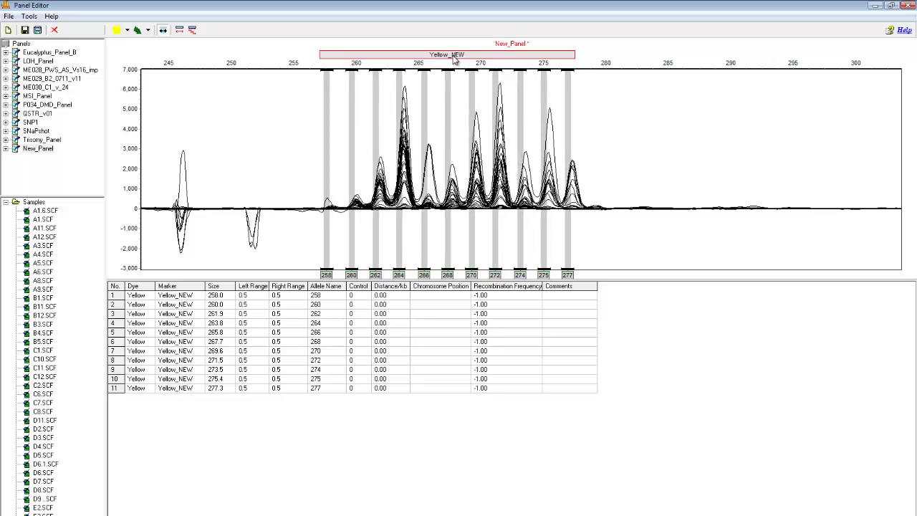
drag(460, 57, 462, 63)
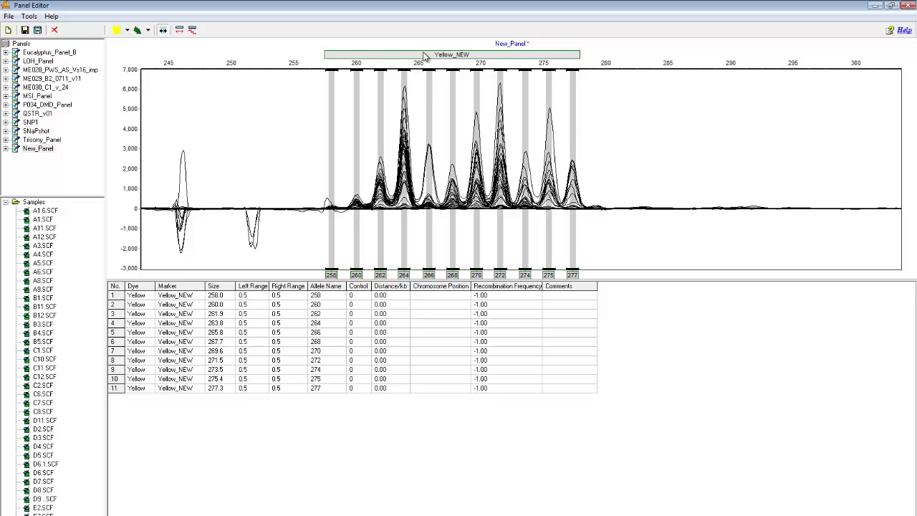
Delete the hand-built New_Panel from the panel list.
right_click(425, 57)
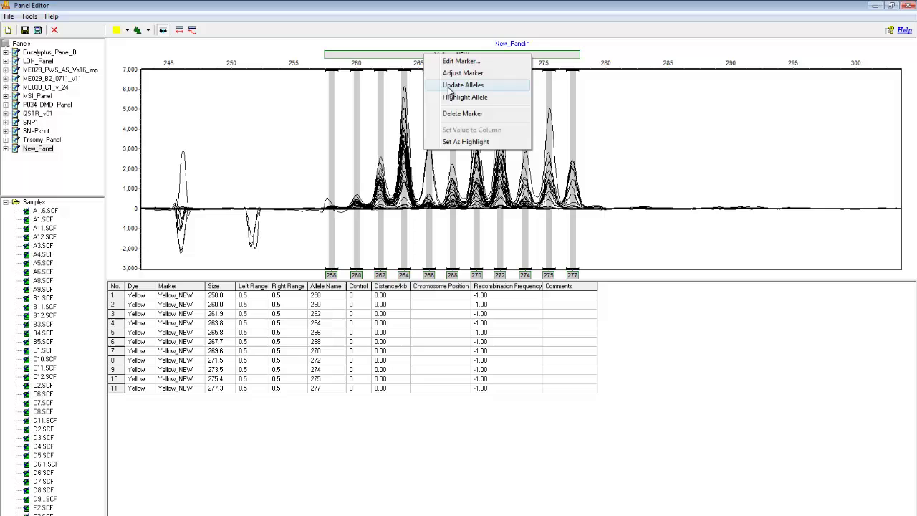
click(641, 127)
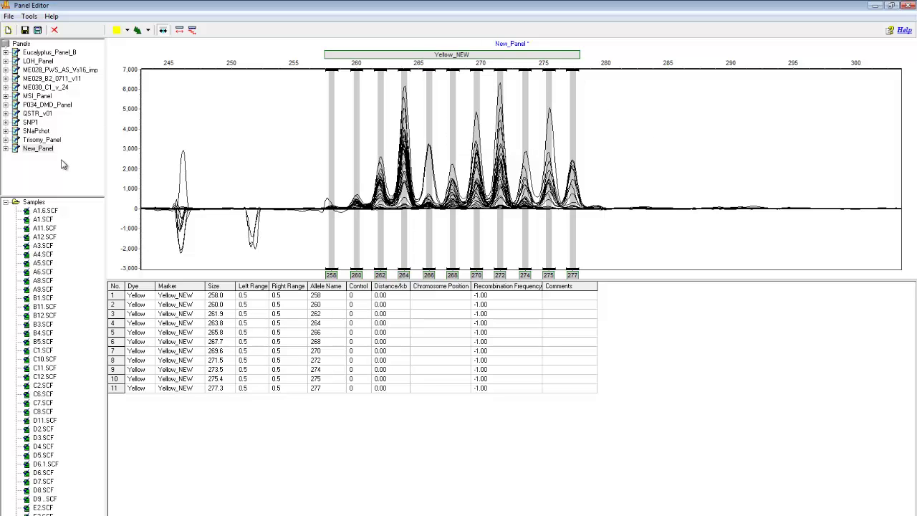
right_click(52, 149)
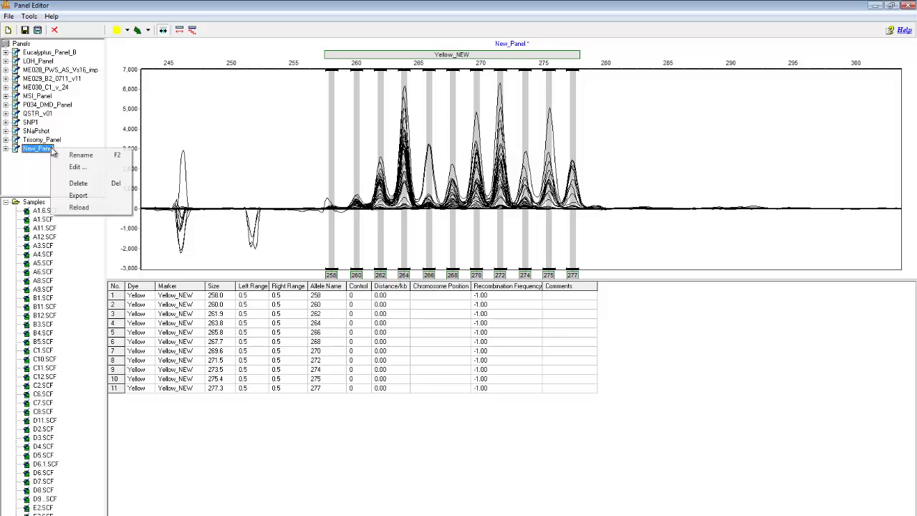
click(79, 188)
click(494, 324)
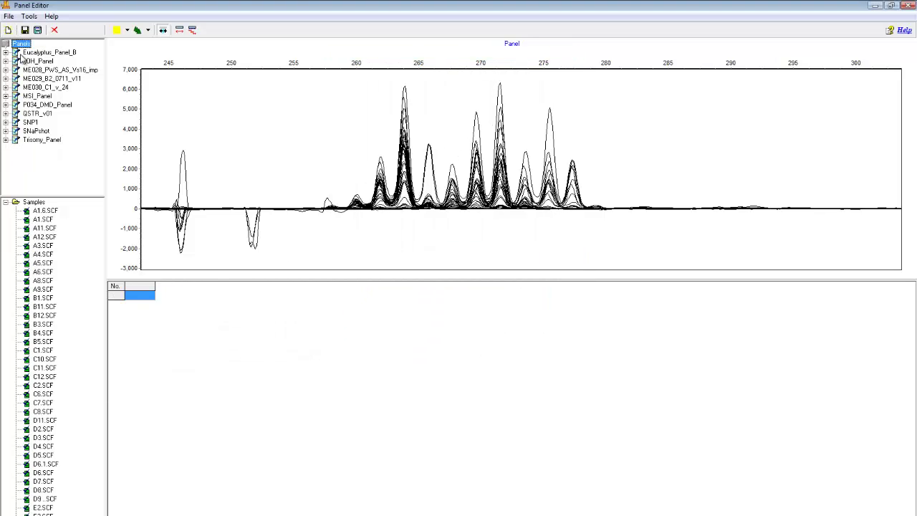
Start a new panel named New_Panel.
click(11, 15)
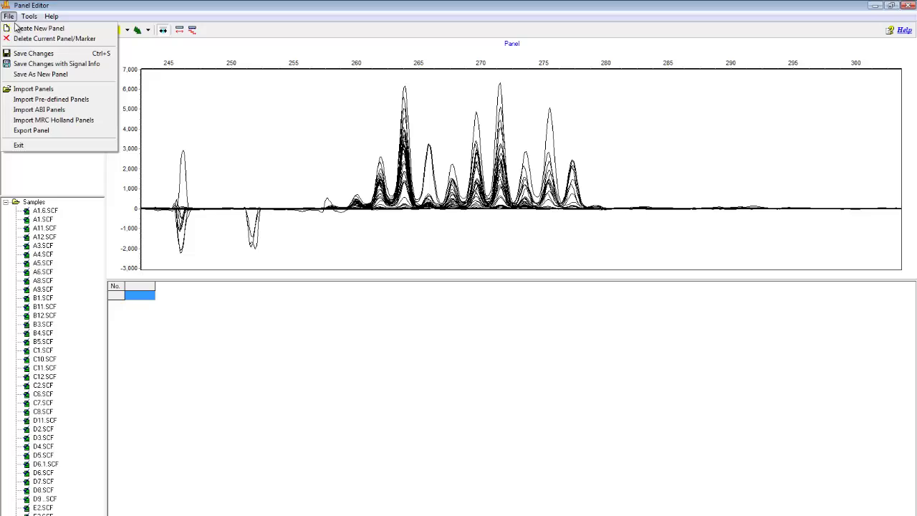
click(25, 29)
text(New_P)
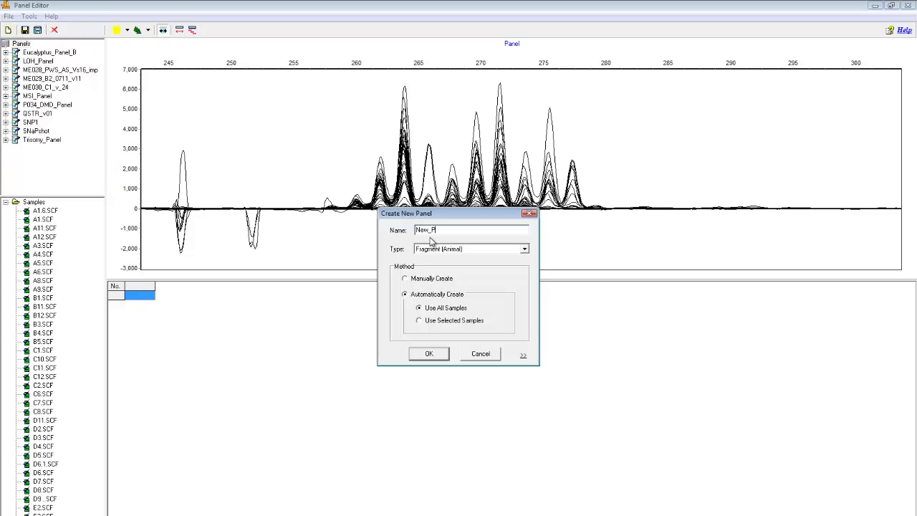
text(anel)
Create New_Panel automatically from all samples, then zoom into the blue Blue_1 marker.
click(432, 352)
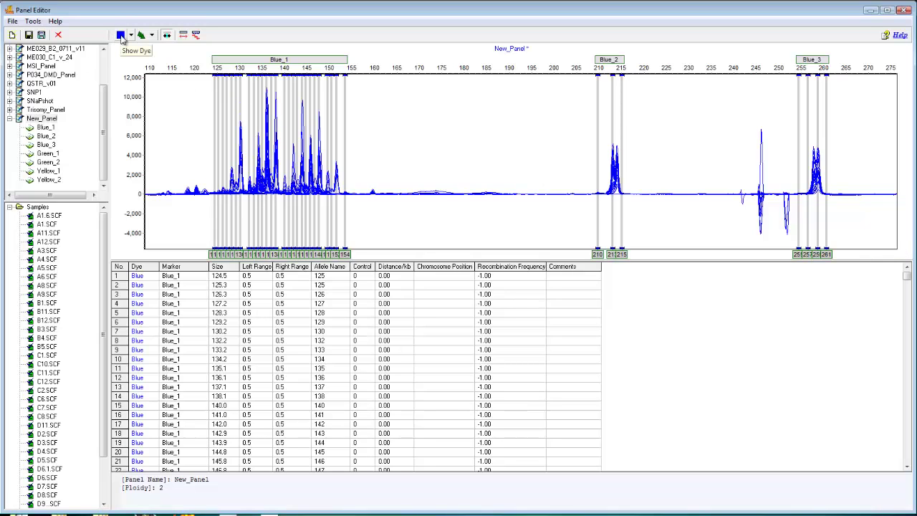
click(121, 38)
click(123, 39)
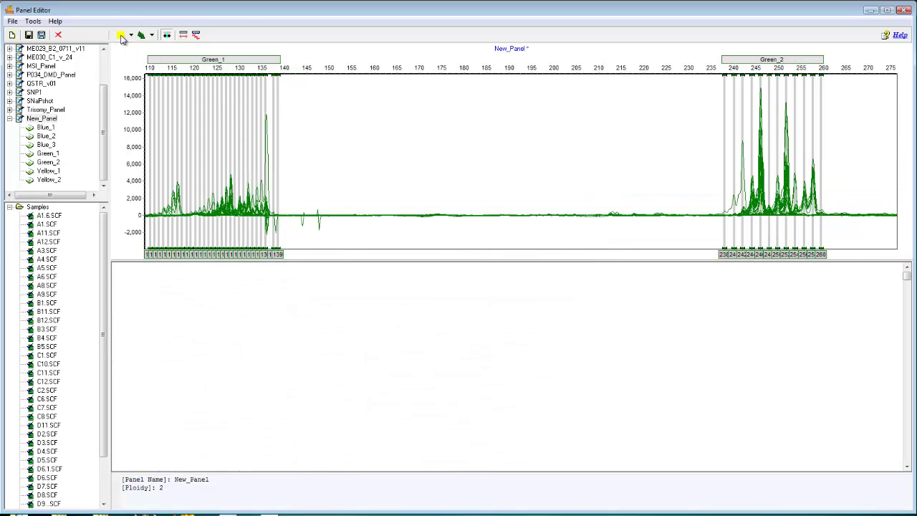
click(122, 37)
click(122, 37)
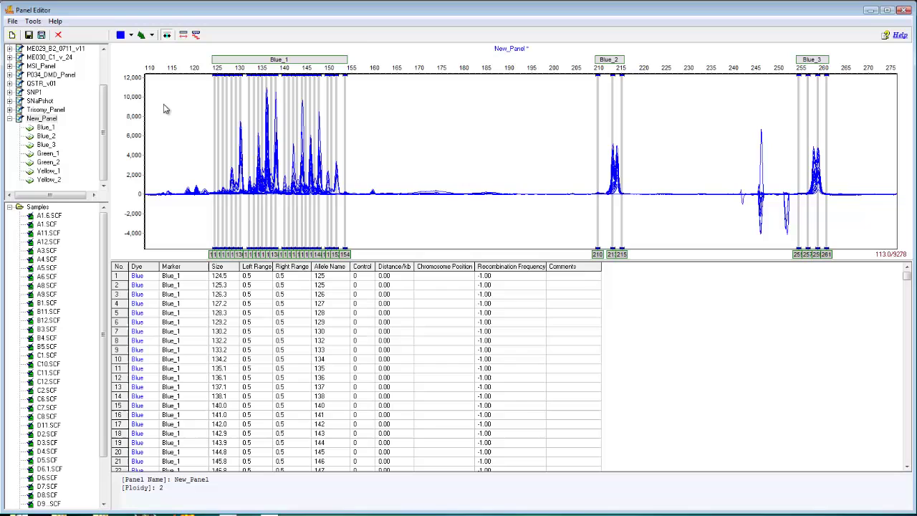
drag(165, 98, 380, 223)
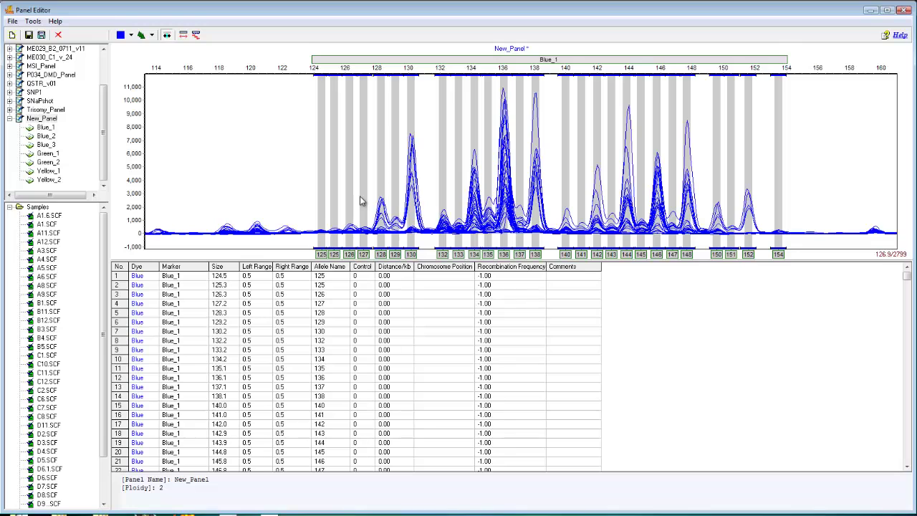
Delete the 127.2 and 126.3 alleles from Blue_1.
right_click(363, 185)
click(395, 232)
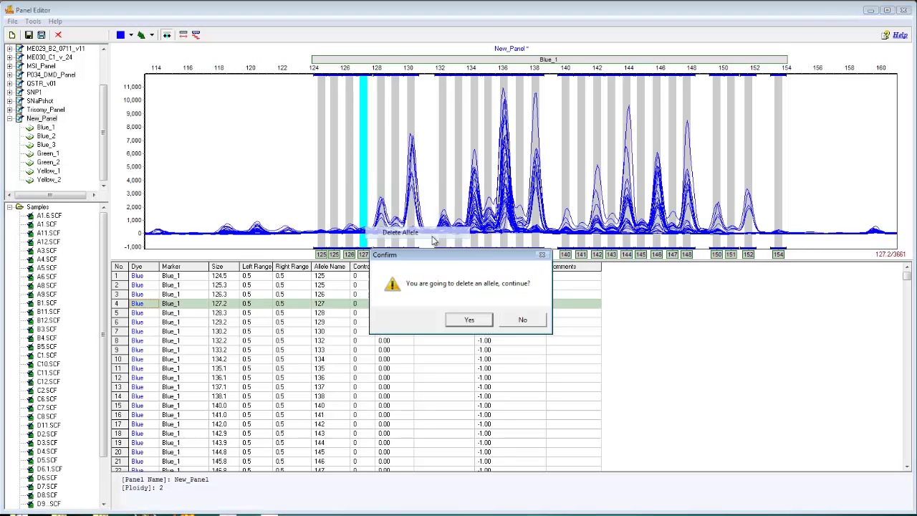
click(469, 322)
right_click(351, 191)
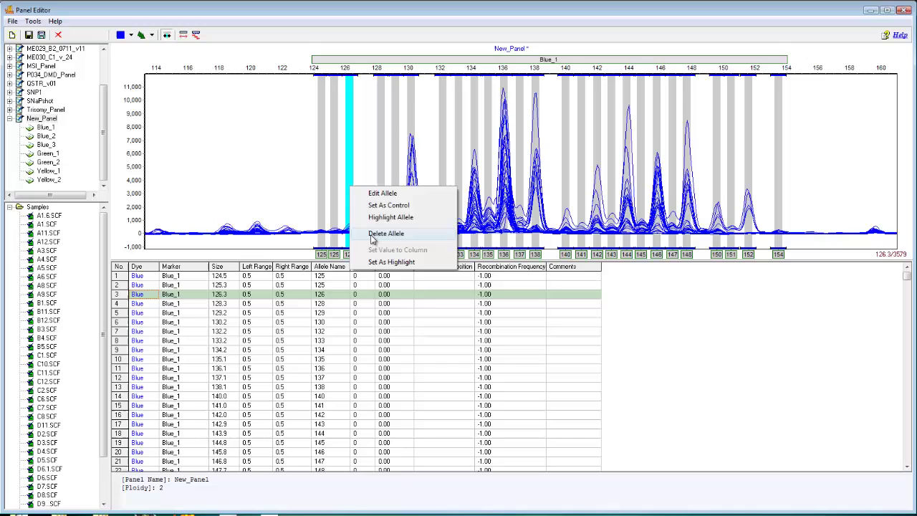
click(396, 232)
click(469, 322)
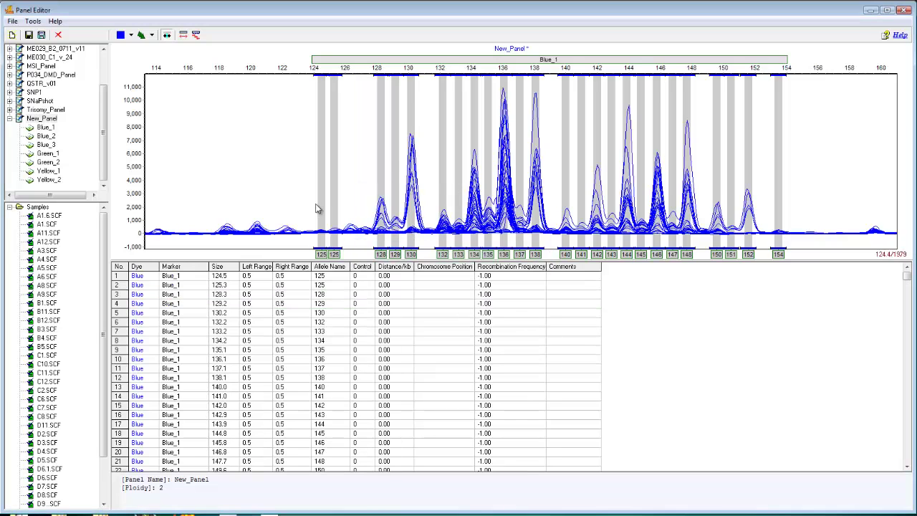
Insert new alleles at 122, 120 and 118 in Blue_1.
right_click(289, 207)
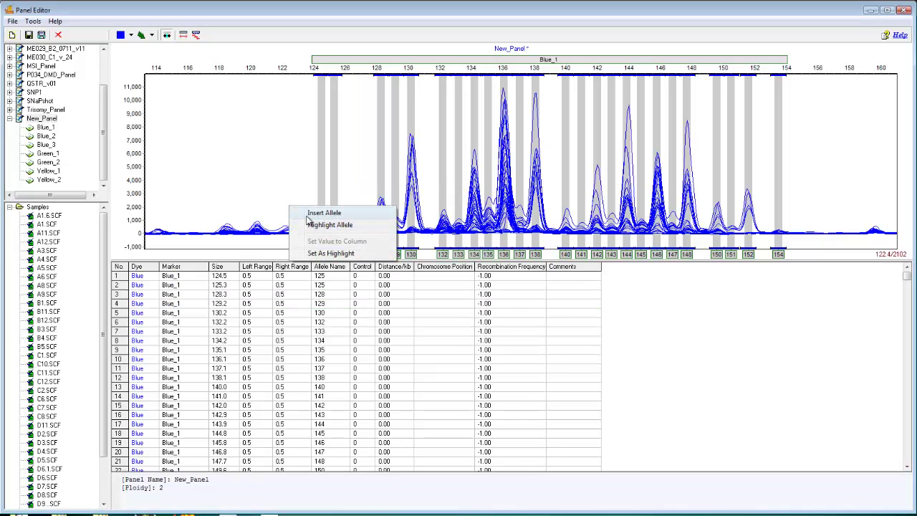
click(319, 213)
click(526, 226)
right_click(259, 209)
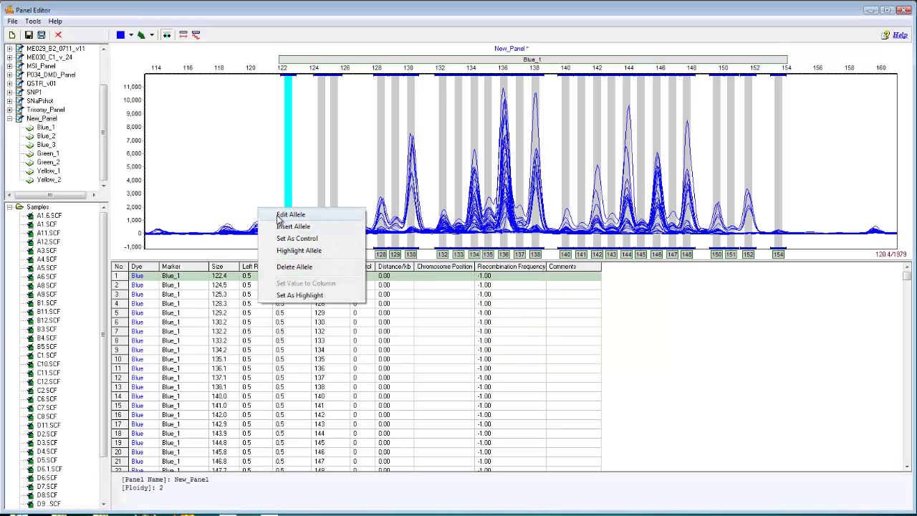
click(283, 224)
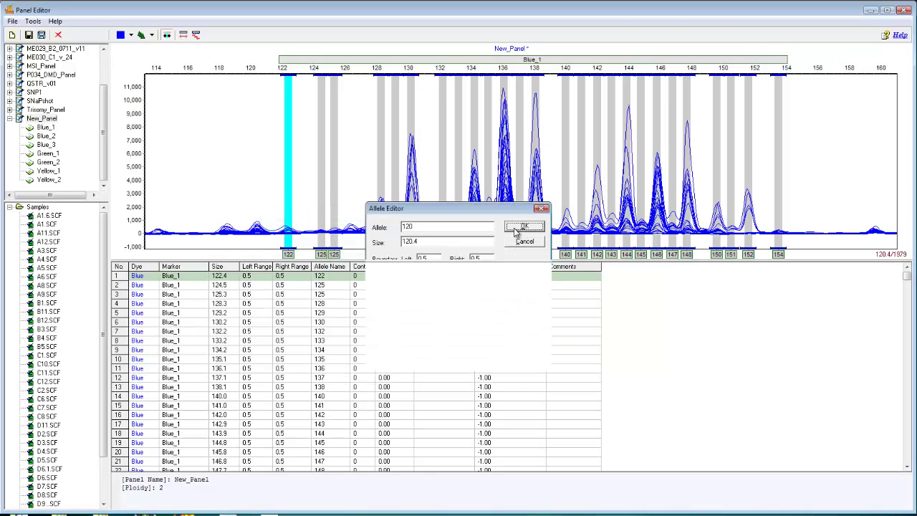
click(525, 226)
right_click(226, 208)
click(273, 225)
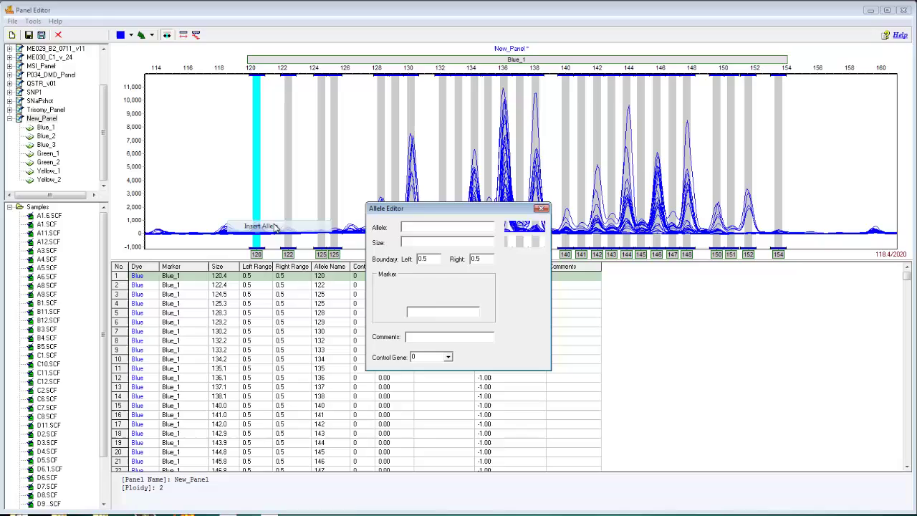
click(523, 227)
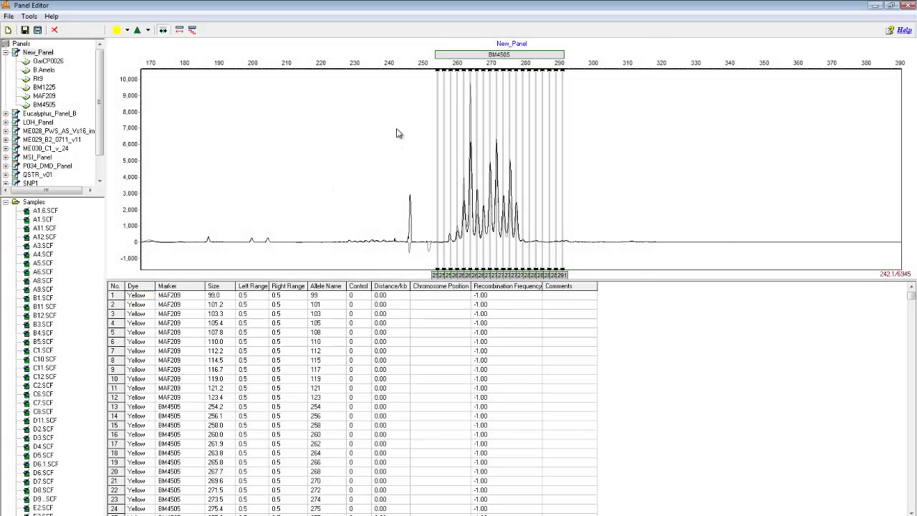
Zoom out to the full size range, return to yellow dye markers, and review MAF209's settings.
drag(397, 133, 361, 179)
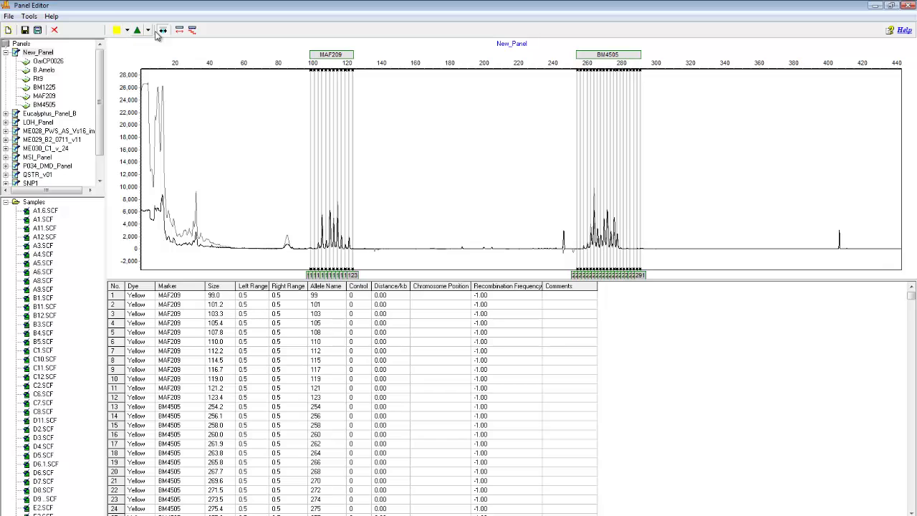
click(116, 31)
click(115, 30)
click(116, 31)
right_click(337, 56)
click(371, 63)
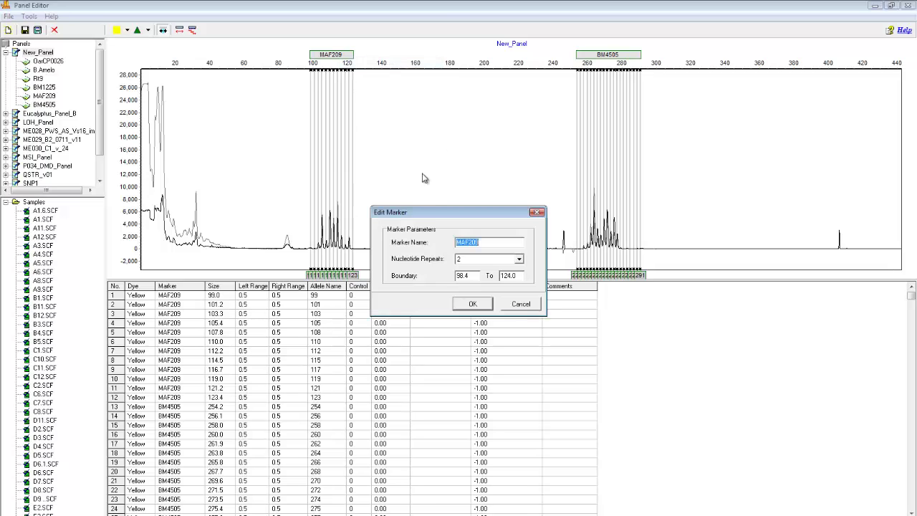
click(477, 302)
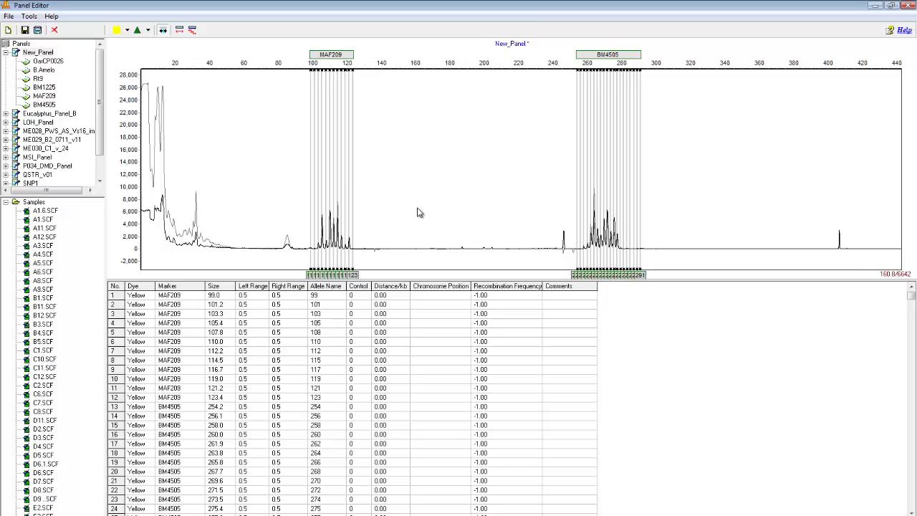
Save the changes to New_Panel and close the Panel Editor.
key(ctrl+s)
click(9, 16)
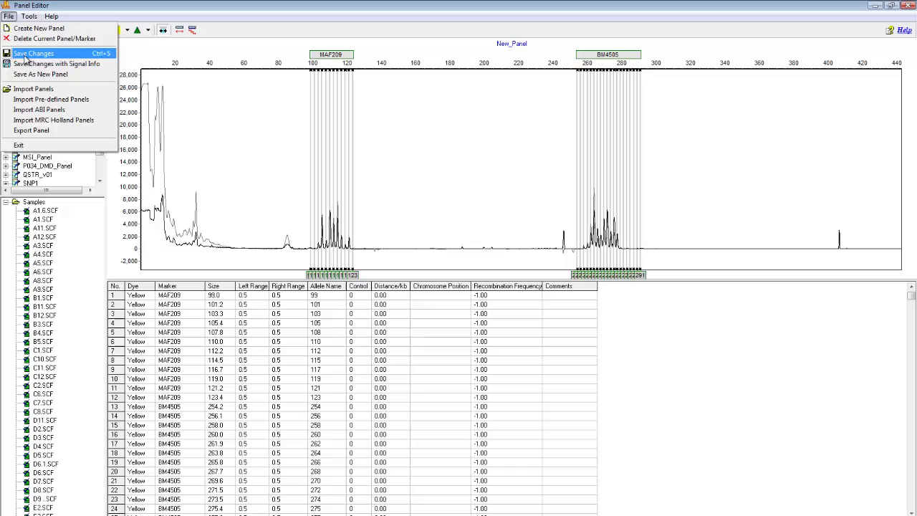
click(25, 55)
click(9, 16)
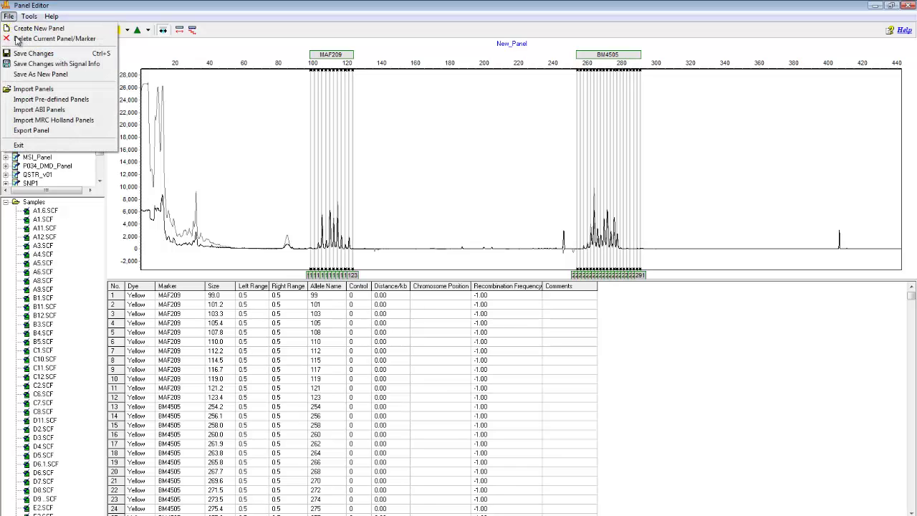
click(240, 137)
click(907, 6)
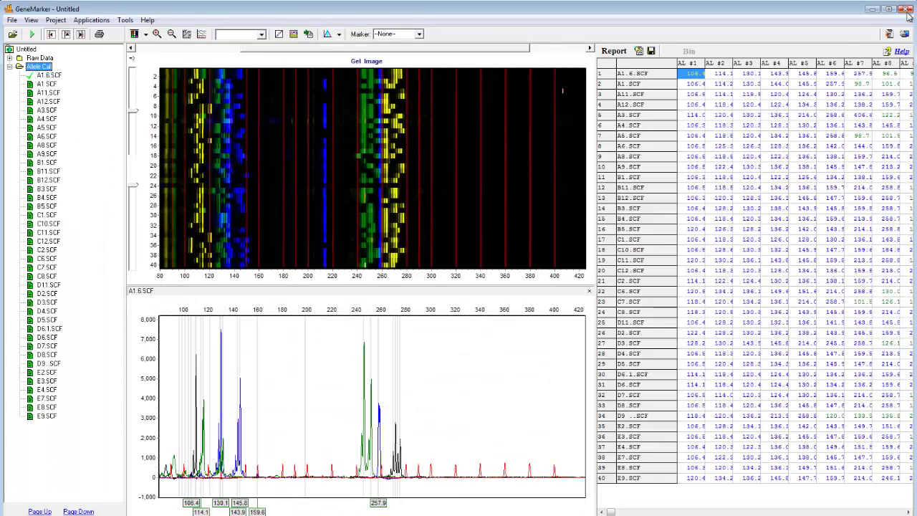
Run the analysis wizard with New_Panel, applying the existing size calibration to all samples.
click(31, 34)
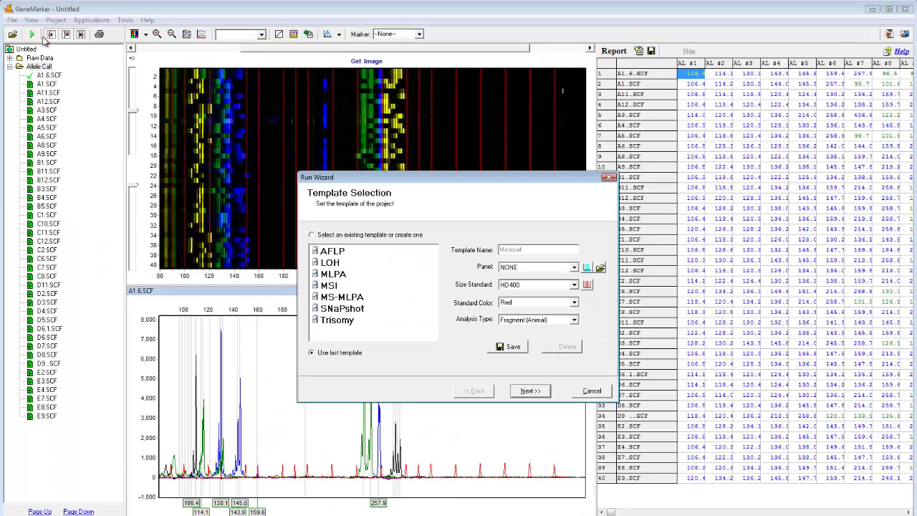
click(573, 267)
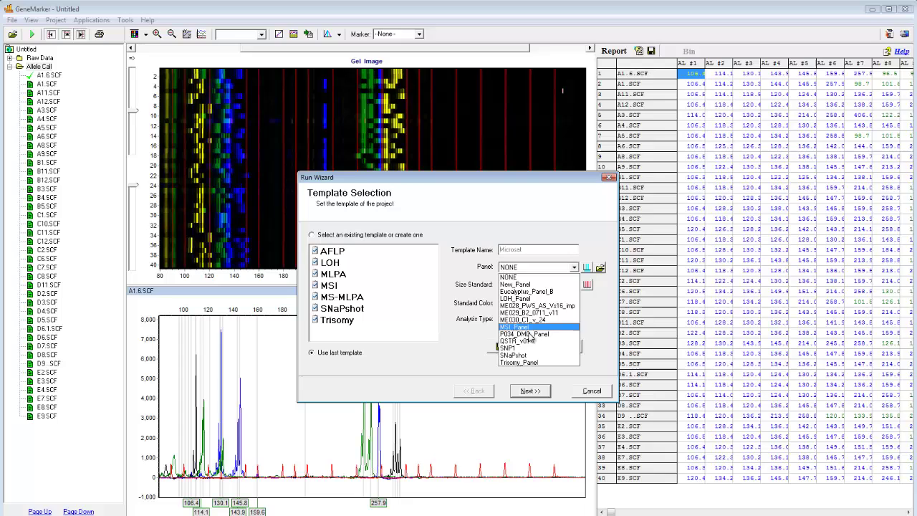
click(531, 284)
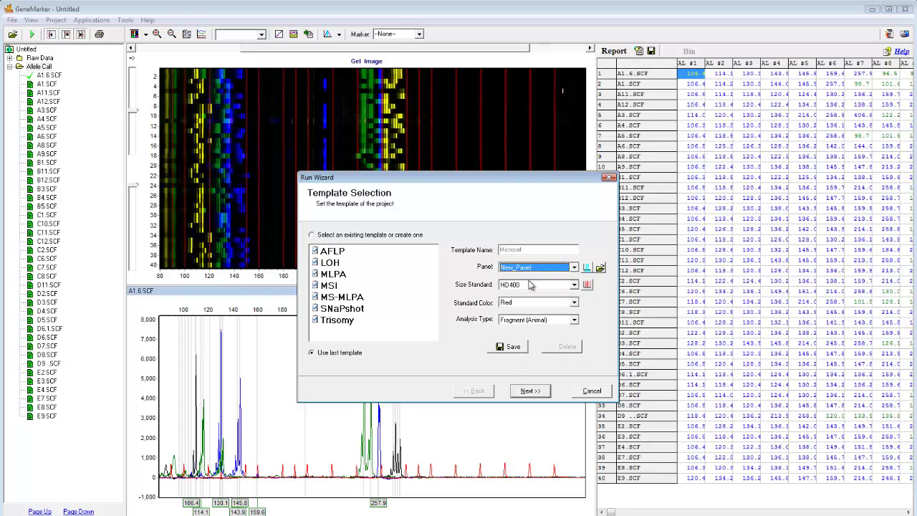
click(529, 392)
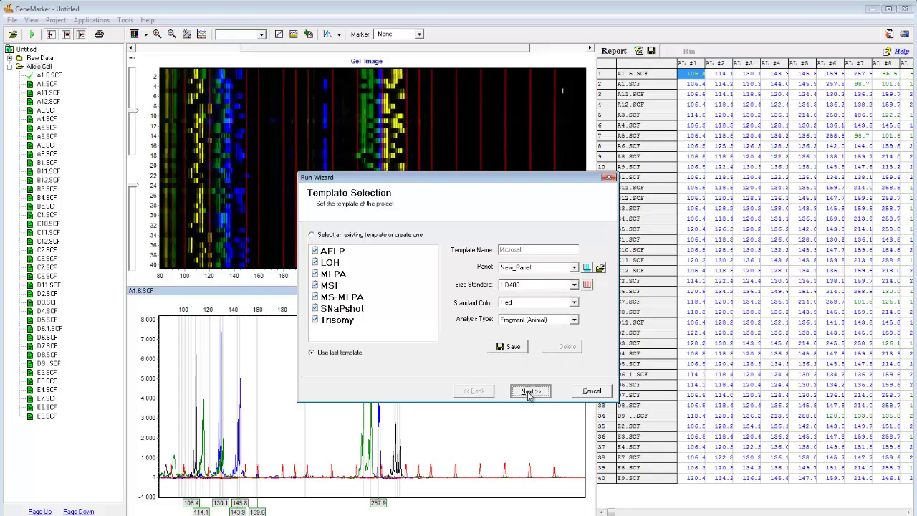
click(529, 391)
click(529, 391)
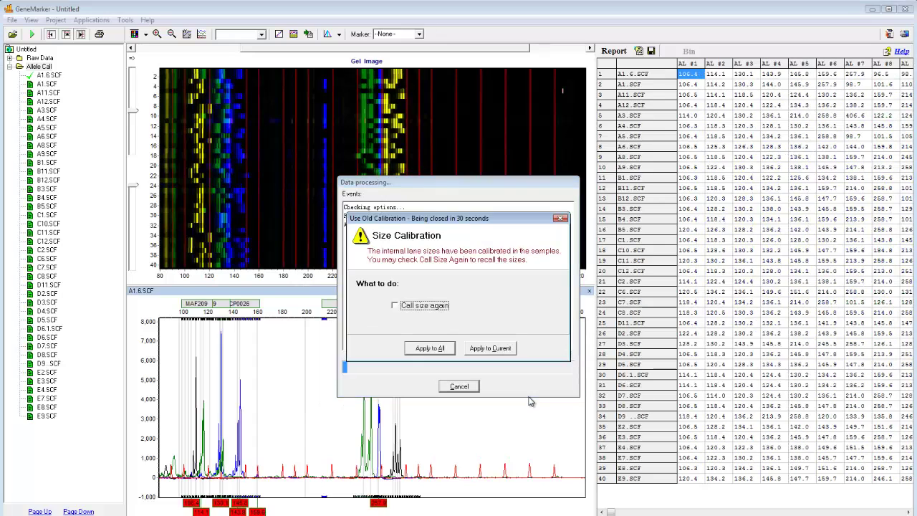
click(430, 348)
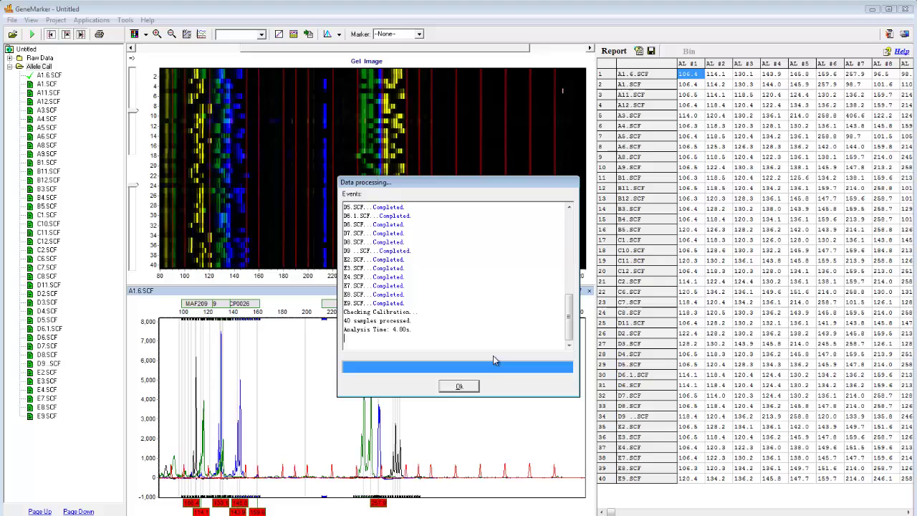
click(458, 388)
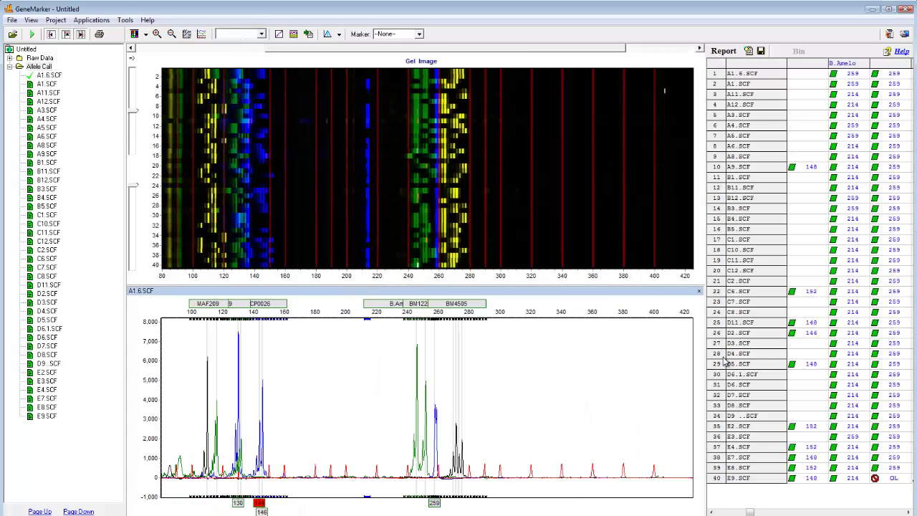